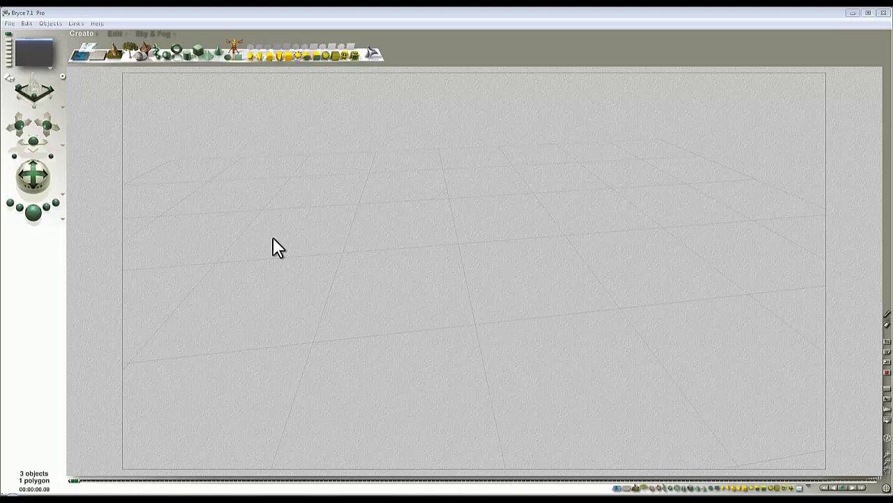
# Import Test_shape1.obj into the scene and drop the object onto the ground
pyautogui.click(9, 24)
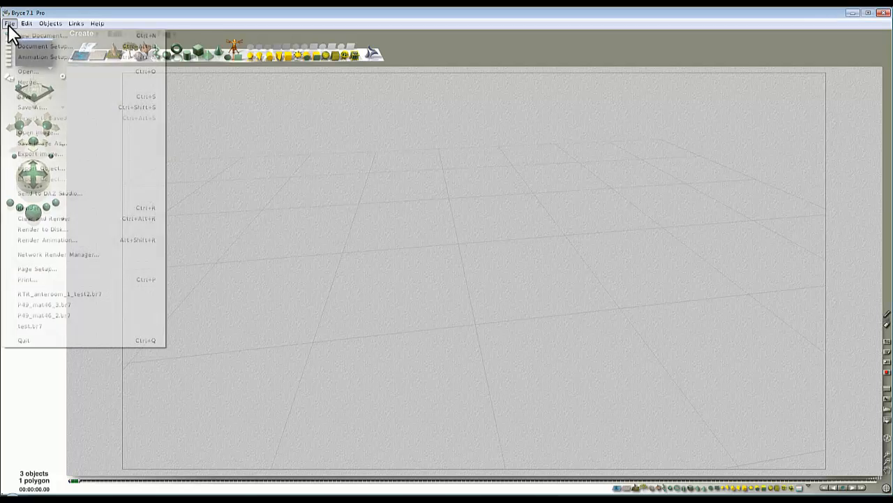
pyautogui.click(46, 167)
pyautogui.click(441, 245)
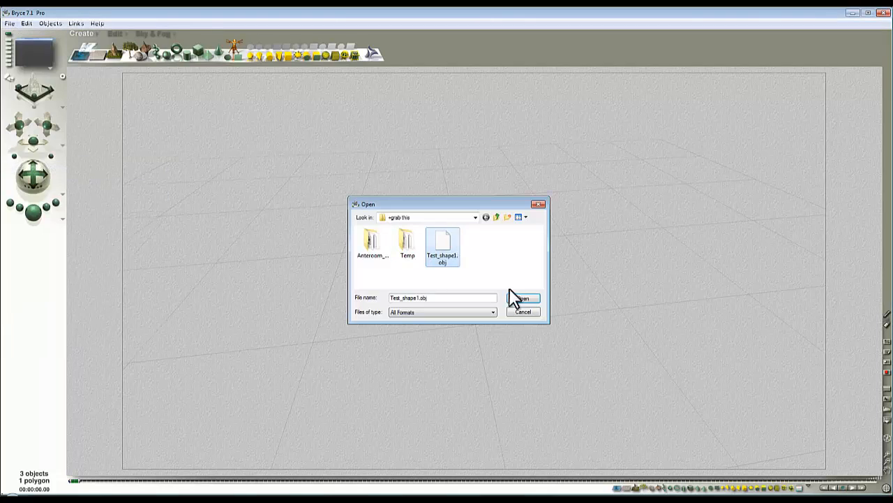
pyautogui.click(523, 298)
pyautogui.click(482, 287)
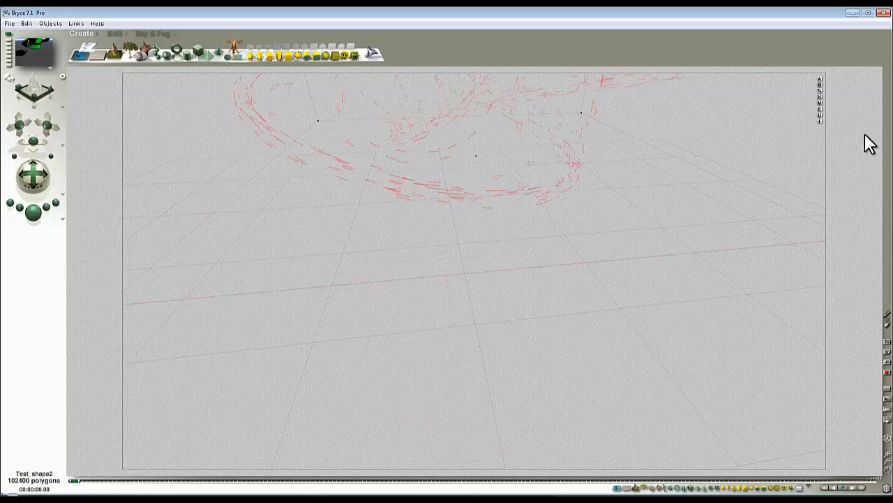
pyautogui.click(820, 120)
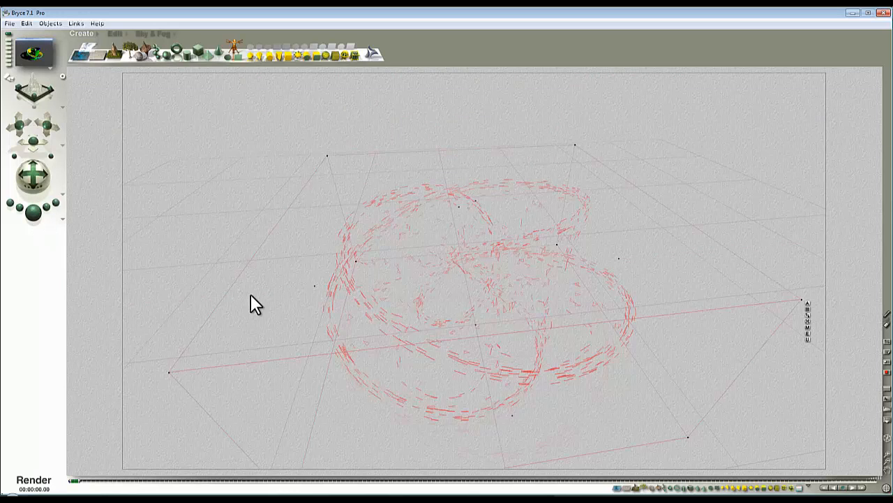
pyautogui.press('Escape')
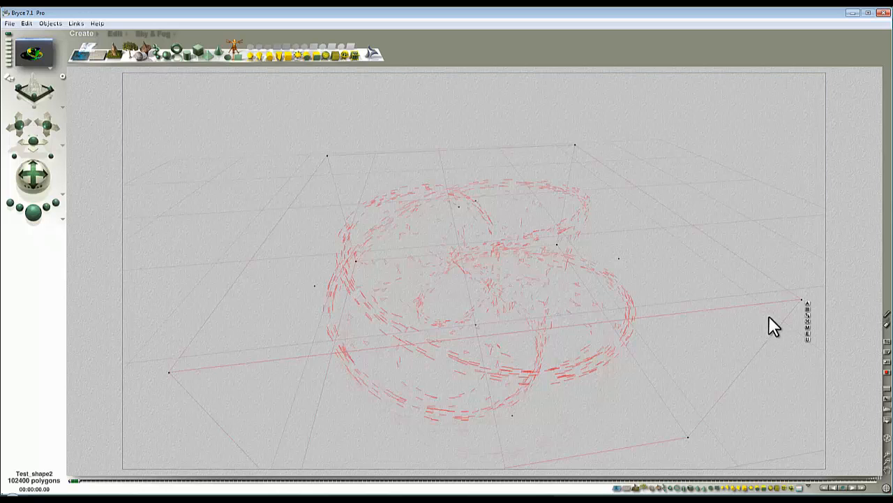
# Drive the imported object's diffuse colour with texture A, change it to a picture texture and open the picture list
pyautogui.click(808, 327)
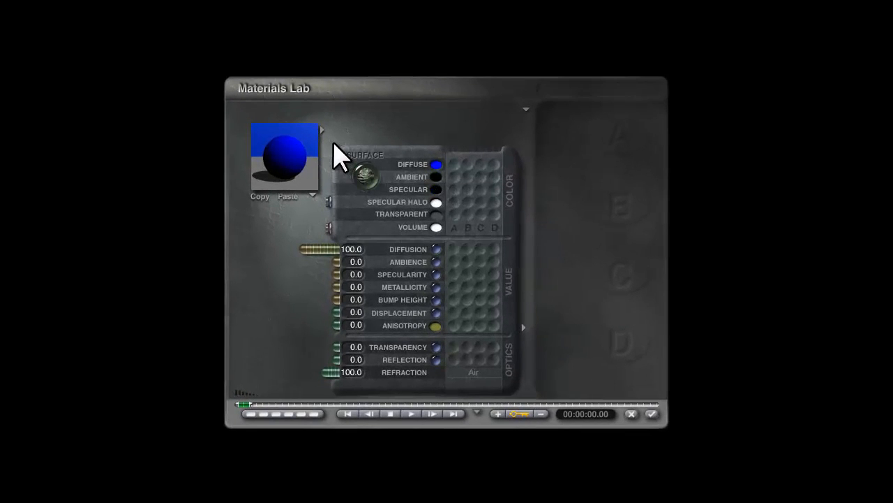
pyautogui.click(454, 163)
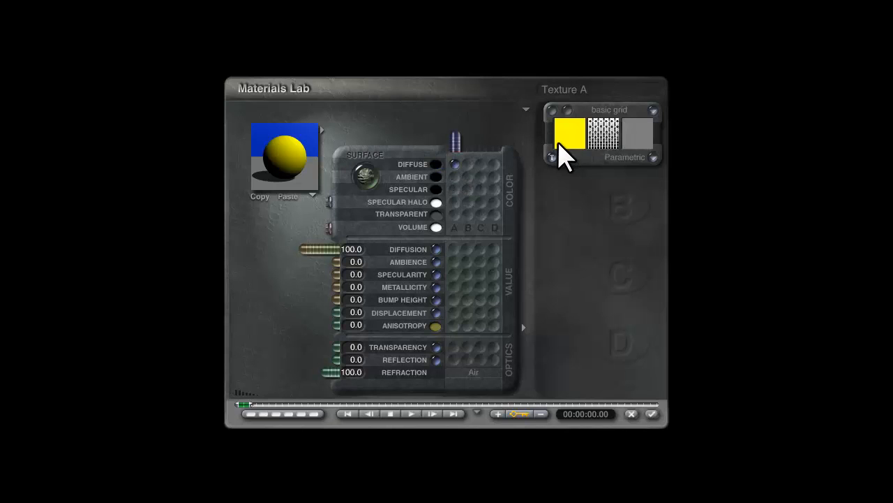
pyautogui.click(567, 158)
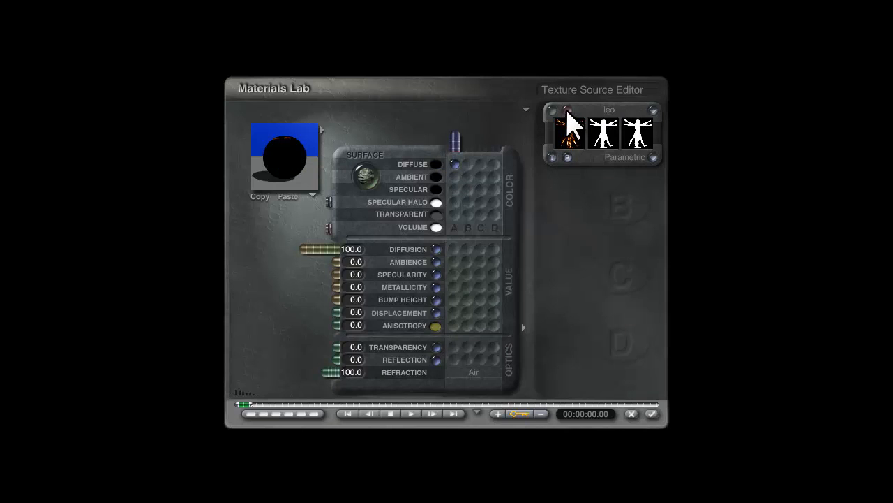
pyautogui.click(567, 123)
pyautogui.click(324, 269)
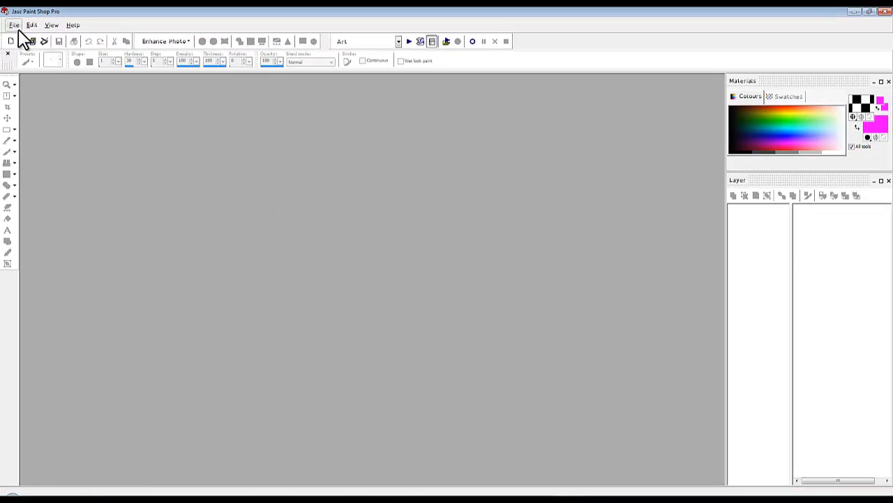
# Switch to Paint Shop Pro, create a 100 x 100 pixel raster image and flood fill it with the black-and-white checker pattern
pyautogui.click(11, 43)
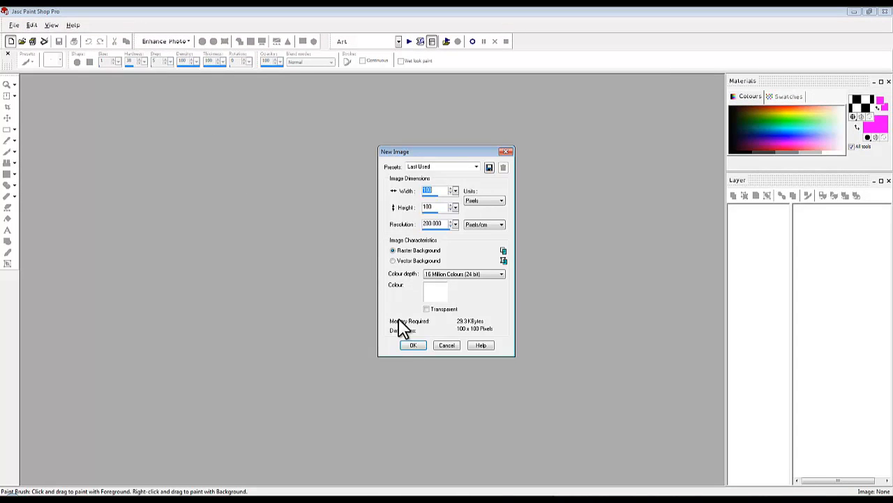
pyautogui.click(413, 345)
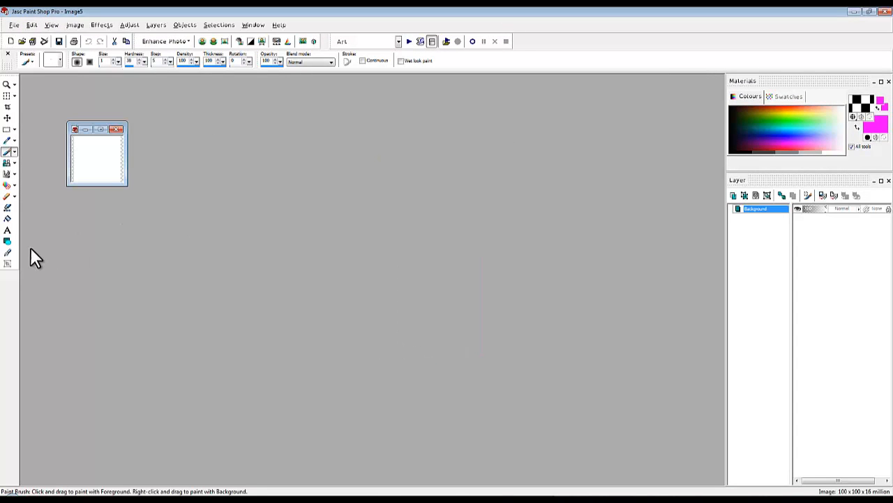
pyautogui.click(7, 219)
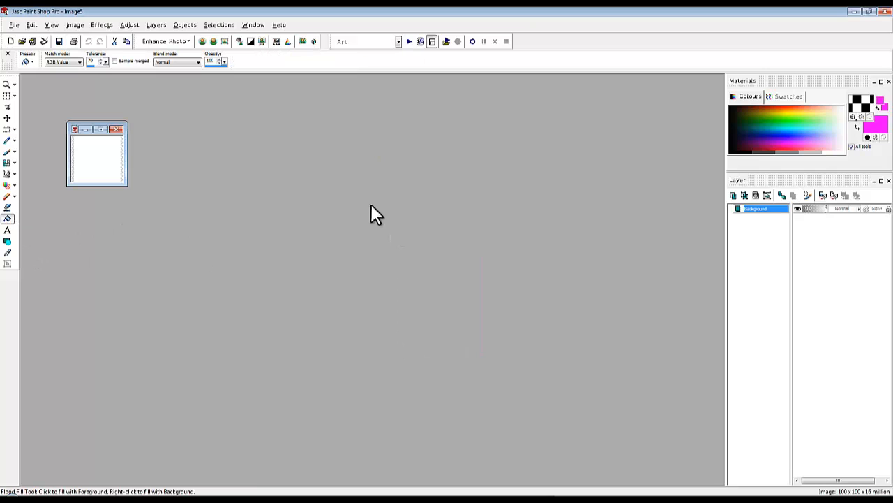
pyautogui.click(100, 149)
pyautogui.scroll(5, 191, 215)
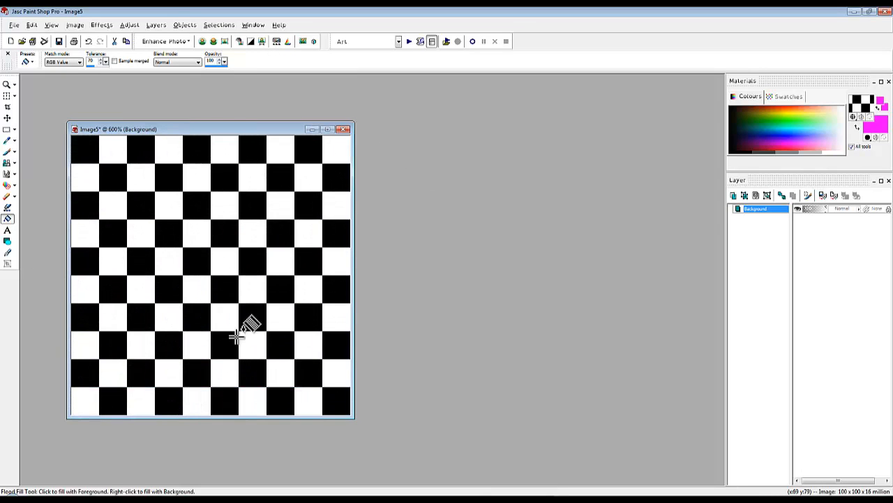
pyautogui.moveTo(211, 131); pyautogui.dragTo(442, 142)
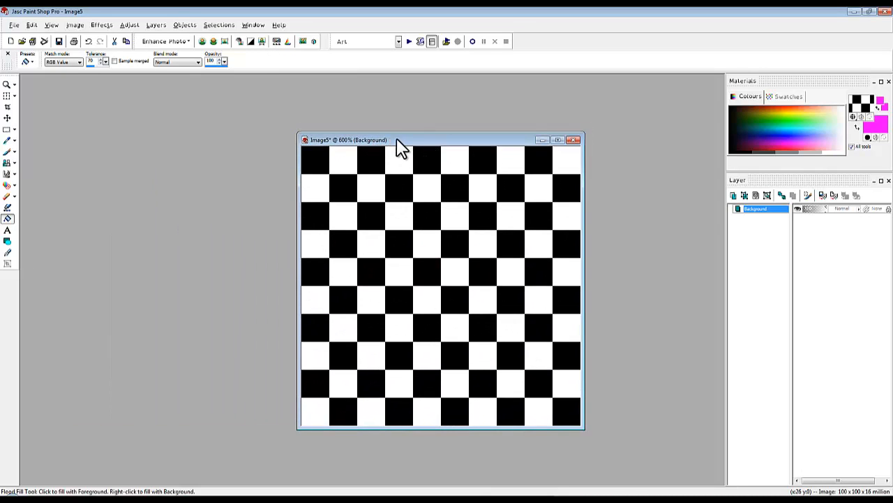
# Paint the image's upper-left corner pixel magenta with a size 1 Paint Brush
pyautogui.click(7, 151)
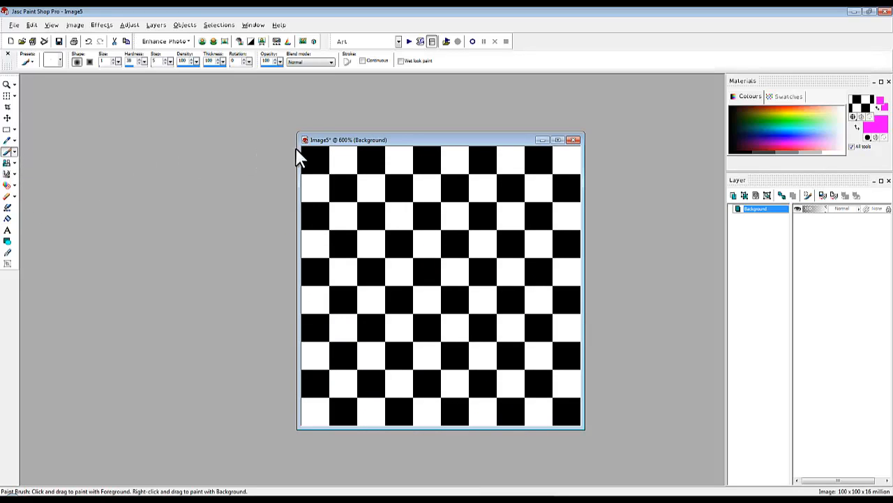
pyautogui.scroll(3, 311, 139)
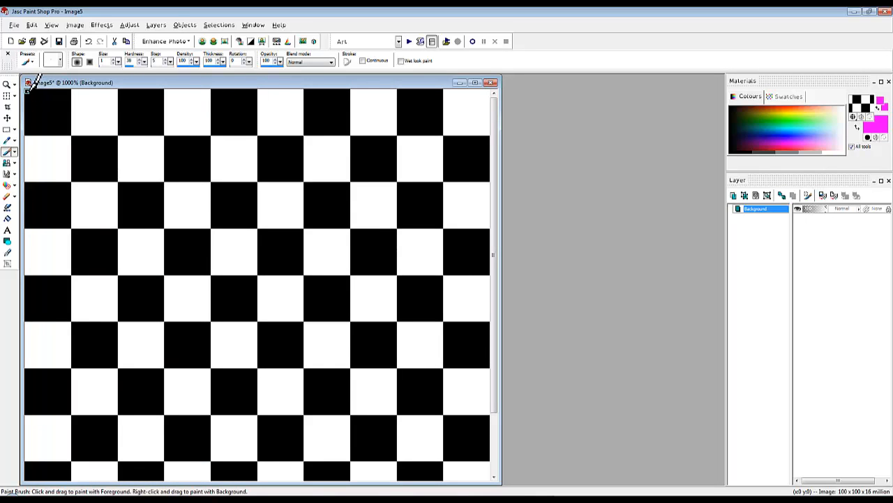
pyautogui.moveTo(108, 82); pyautogui.dragTo(274, 106)
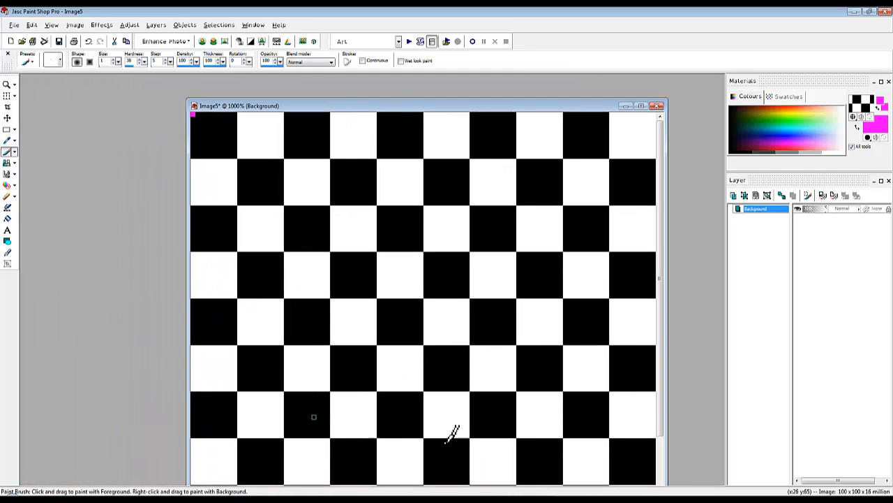
pyautogui.moveTo(396, 115); pyautogui.dragTo(386, 96)
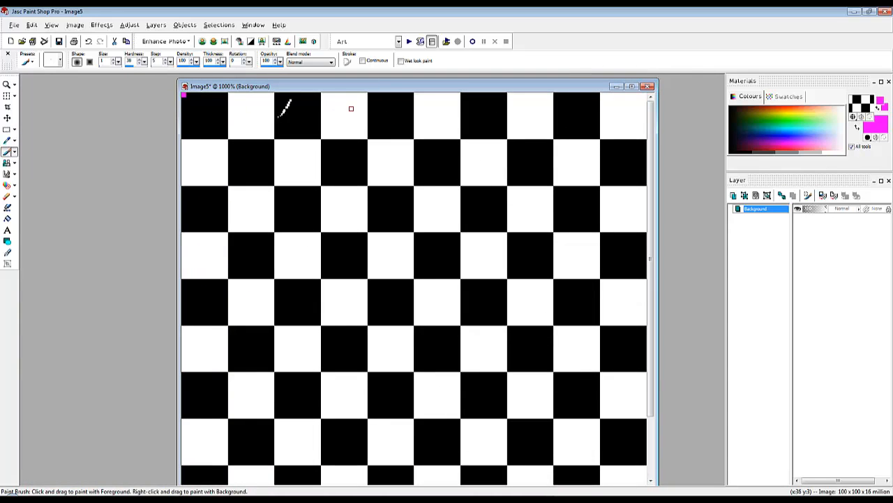
# Save a copy of the checker image as test.jpg in the +grab this folder
pyautogui.click(14, 25)
pyautogui.click(56, 141)
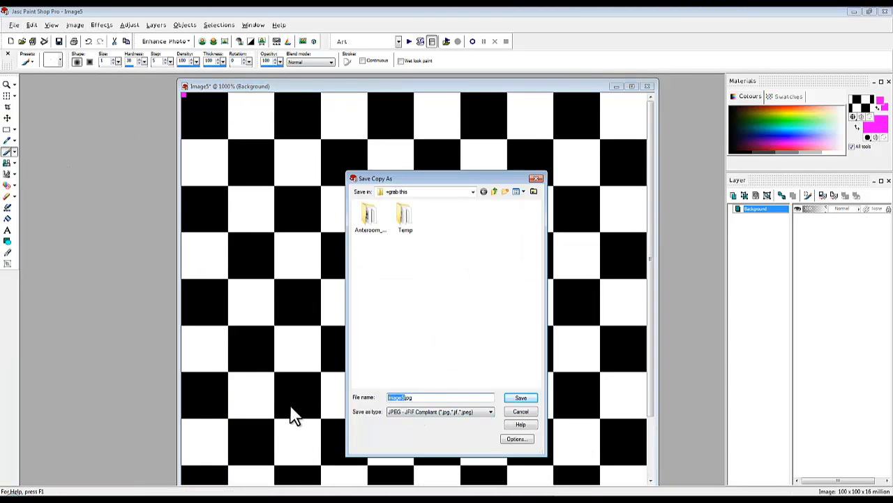
pyautogui.write('test')
pyautogui.press('Return')
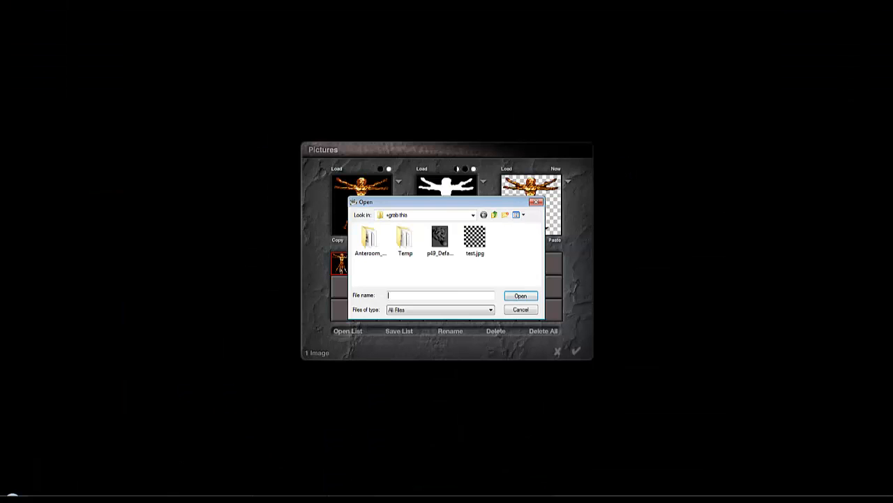
# Load test.jpg as the object's diffuse picture texture in Bryce, accept the material and render the scene
pyautogui.click(481, 241)
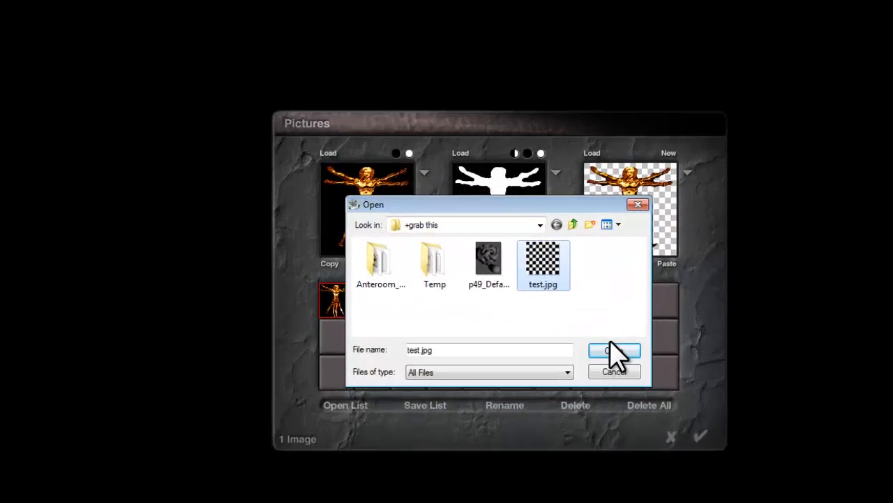
pyautogui.click(520, 295)
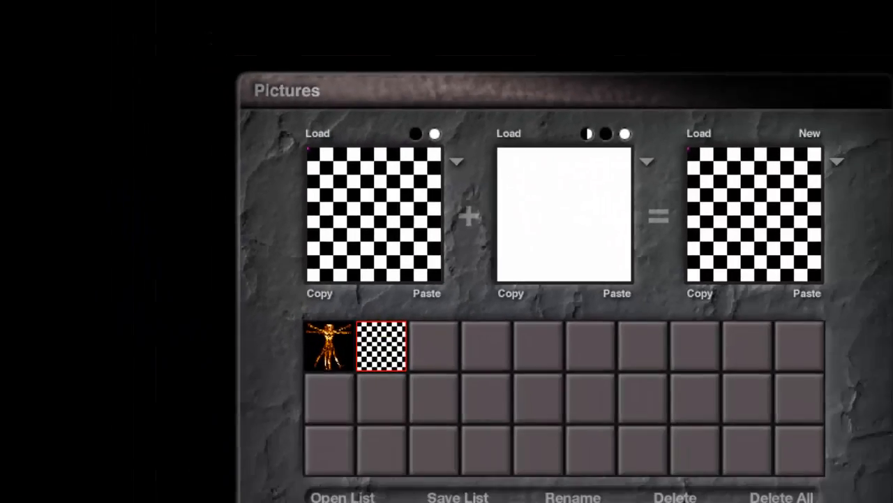
pyautogui.click(575, 358)
pyautogui.moveTo(321, 178); pyautogui.dragTo(339, 195)
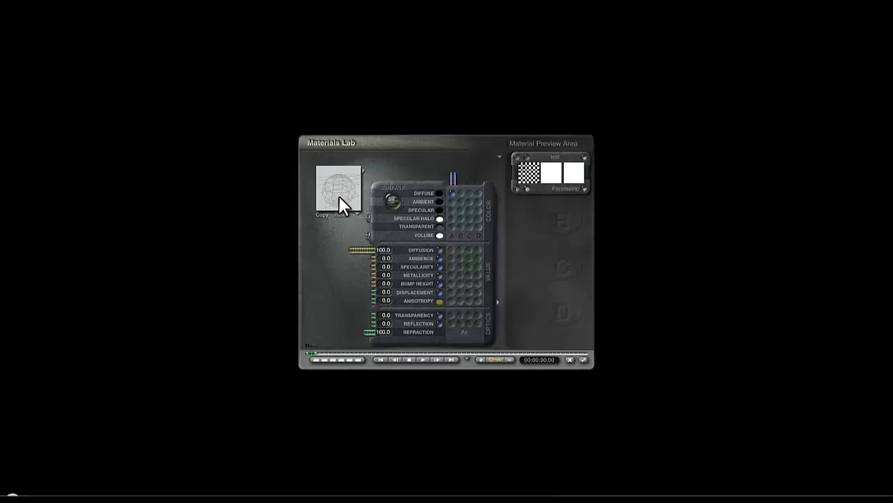
pyautogui.click(583, 359)
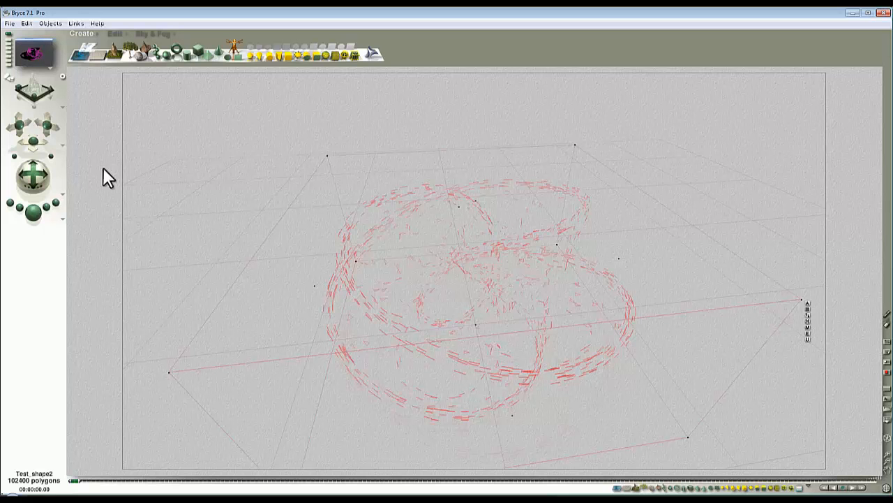
pyautogui.hotkey('ctrl', 'r')
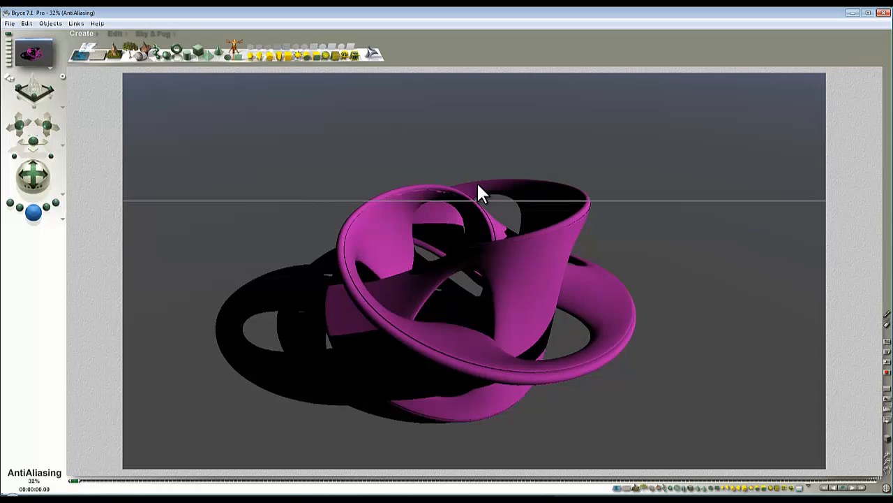
pyautogui.click(605, 257)
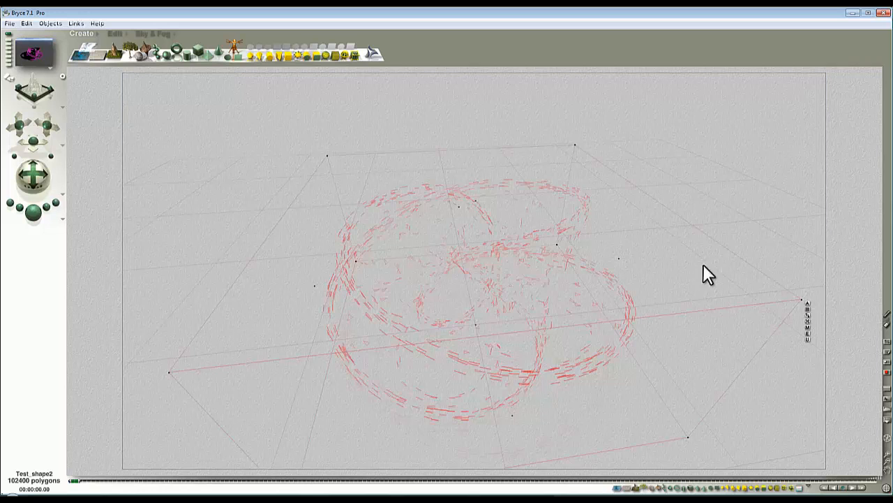
# Set the checker texture's mapping mode to Object Cubic, accept the material and inspect the rendered object
pyautogui.click(808, 324)
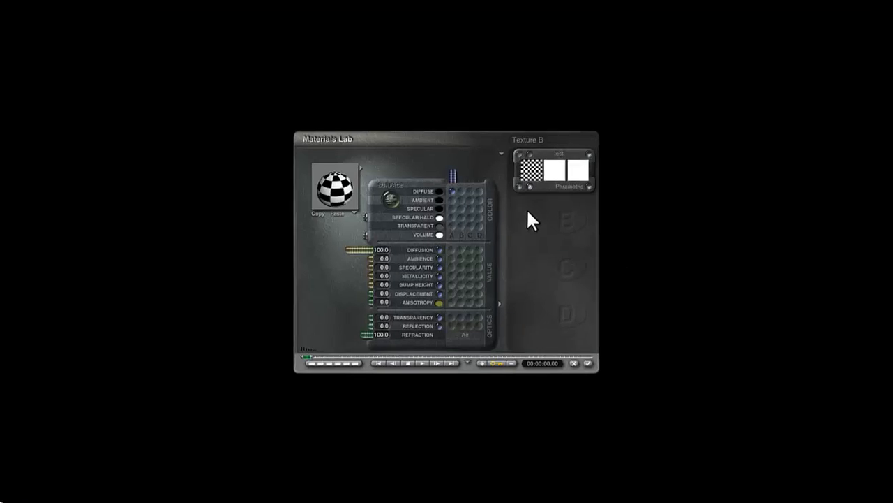
pyautogui.click(656, 161)
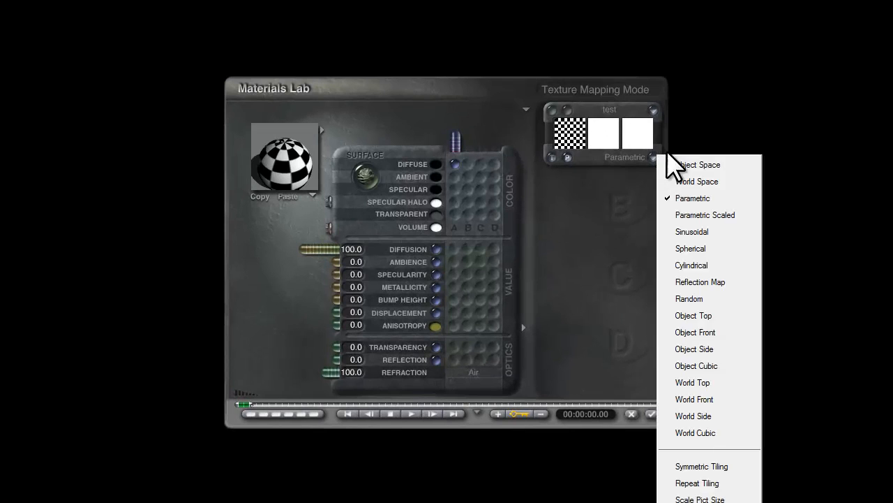
pyautogui.click(704, 365)
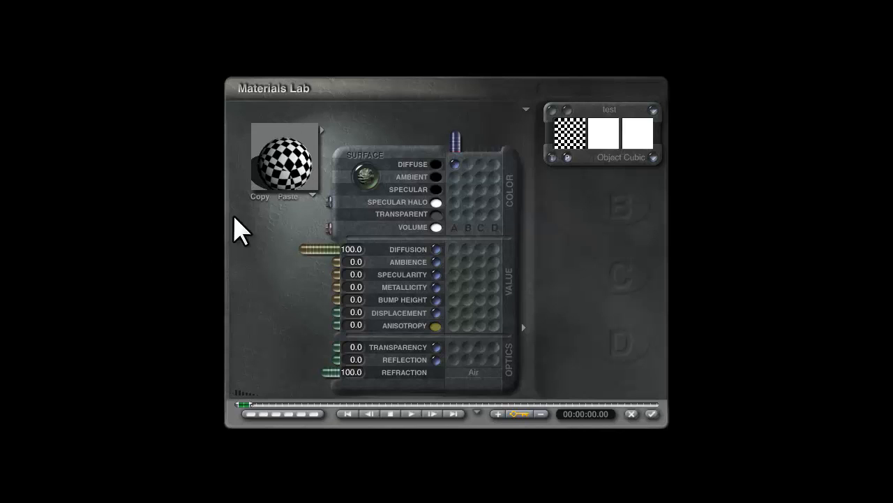
pyautogui.click(652, 414)
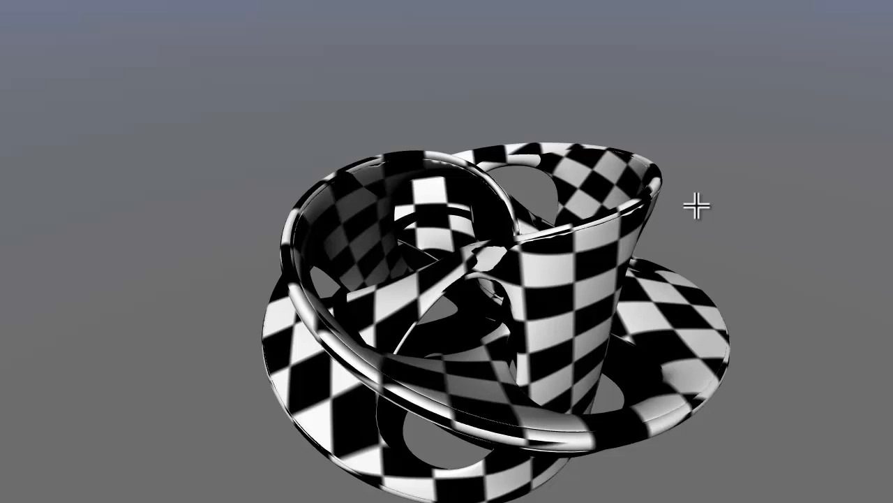
pyautogui.click(797, 210)
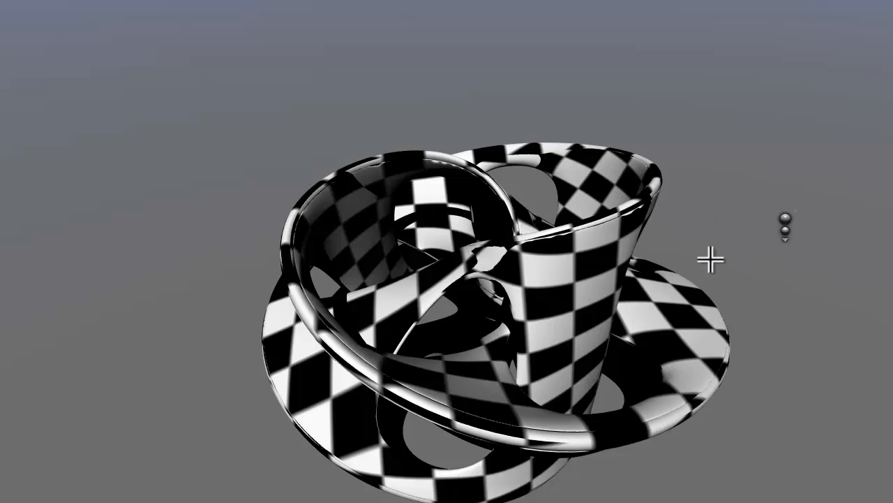
pyautogui.click(705, 262)
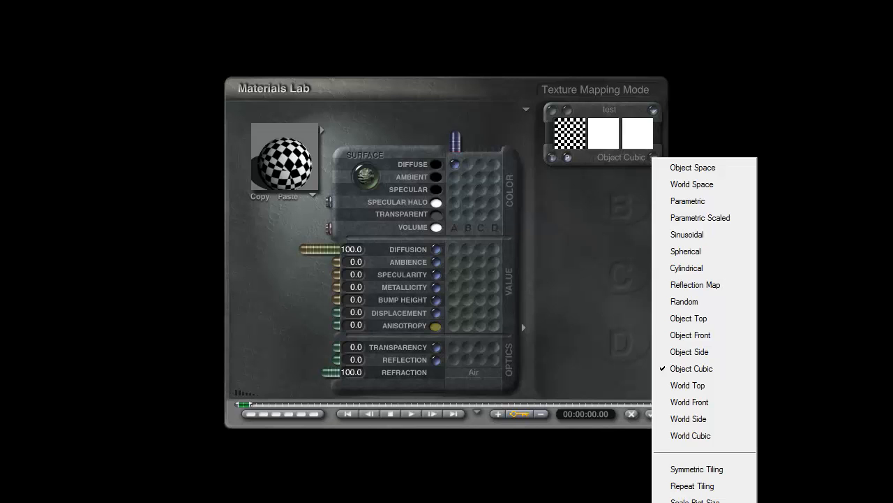
# Choose Scale Pict Size for the checker texture's mapping and accept the material
pyautogui.click(695, 501)
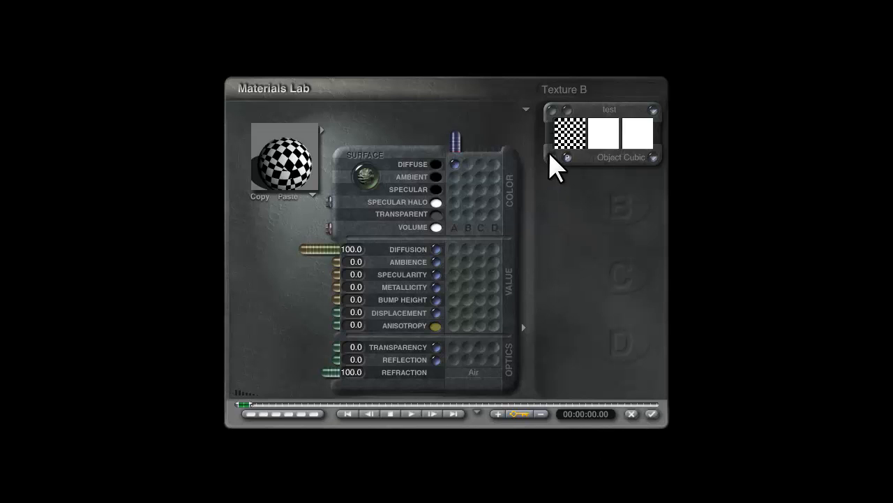
pyautogui.click(651, 414)
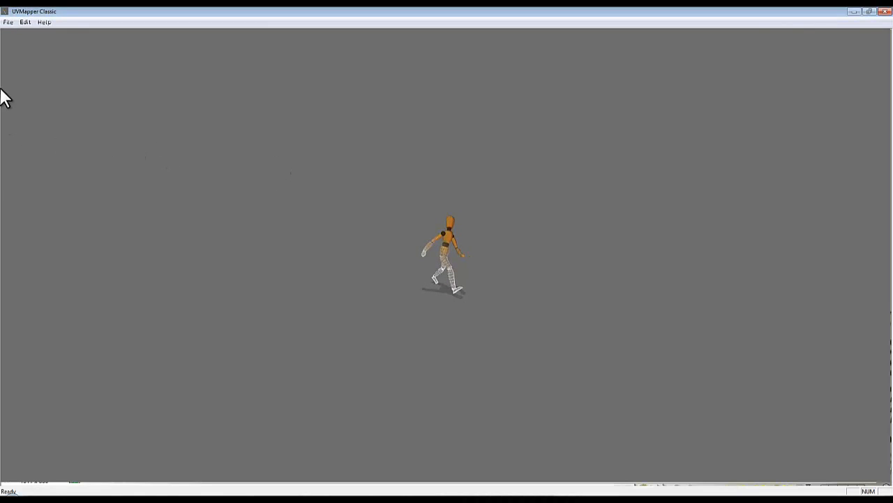
# Load Test_shape1.obj from the desktop's +grab this folder and dismiss the model statistics
pyautogui.click(8, 23)
pyautogui.moveTo(31, 46)
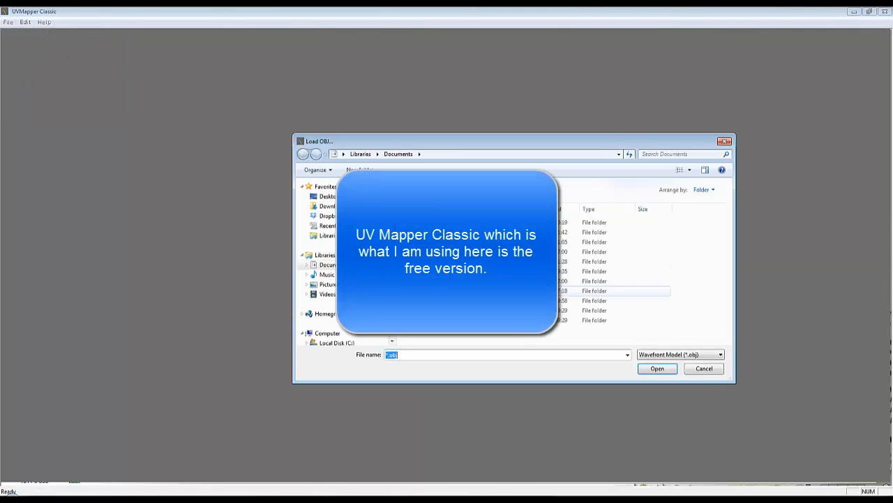
pyautogui.click(327, 198)
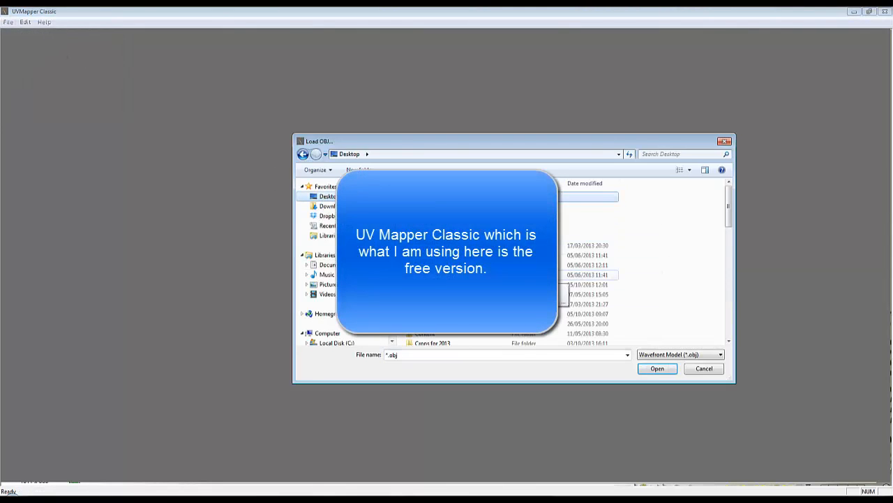
pyautogui.doubleClick(436, 283)
pyautogui.click(593, 226)
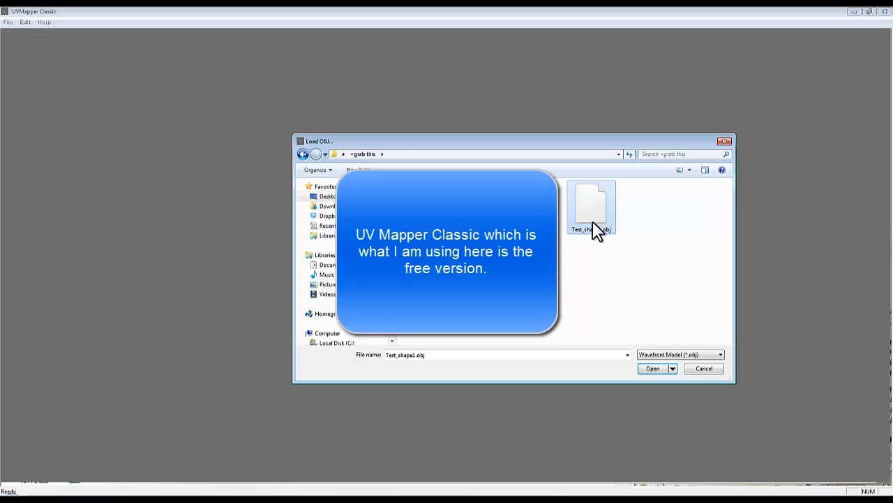
pyautogui.click(654, 369)
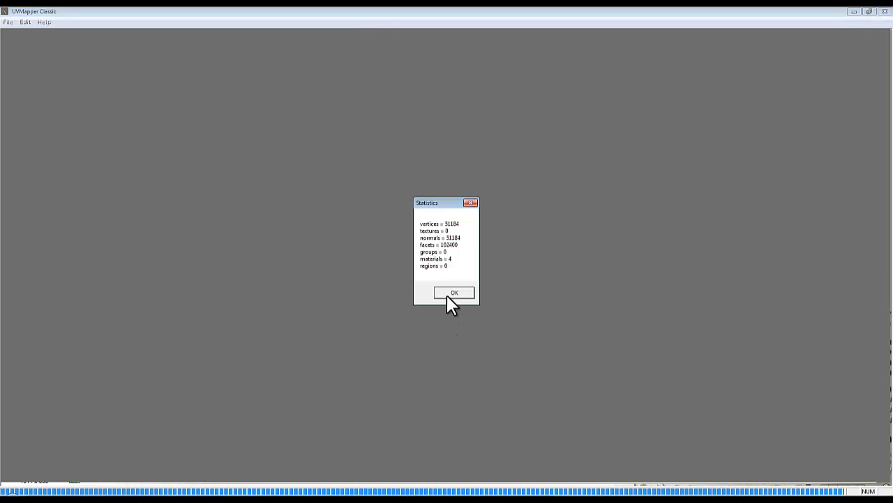
pyautogui.click(453, 293)
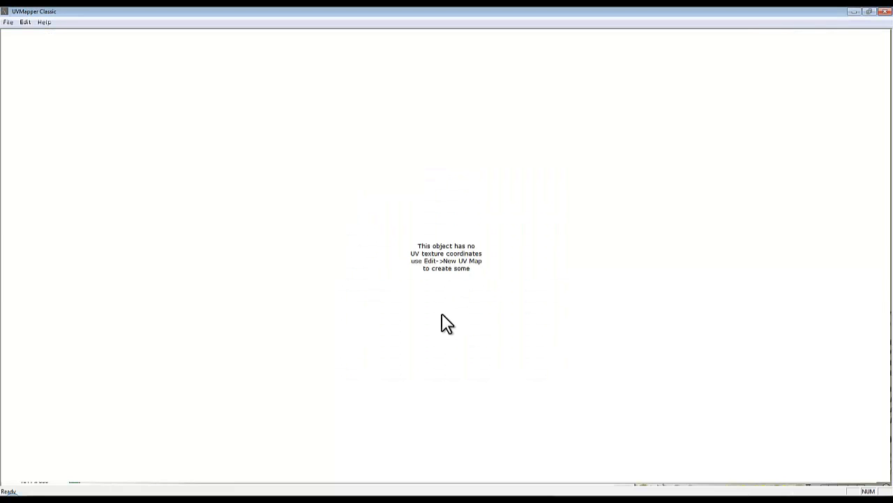
# Create a new spherical UV map aligned to the Y-Axis with map size 1024 and Scale Result enabled
pyautogui.click(25, 22)
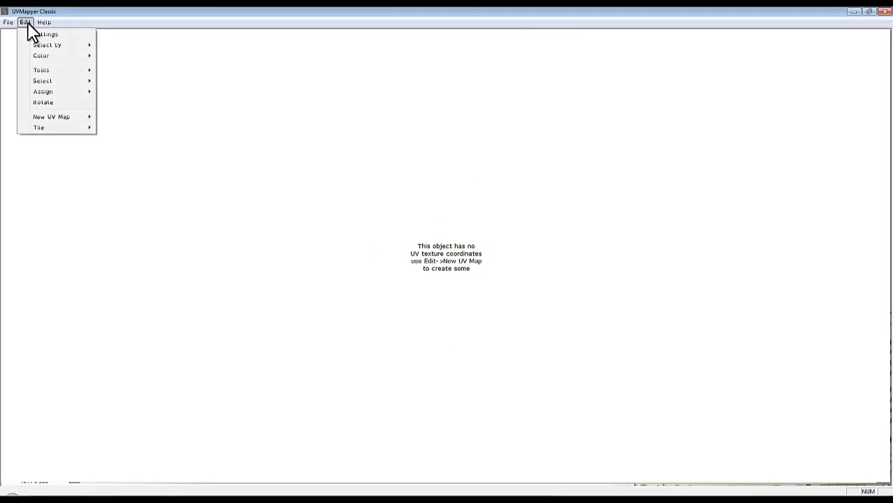
pyautogui.moveTo(50, 120)
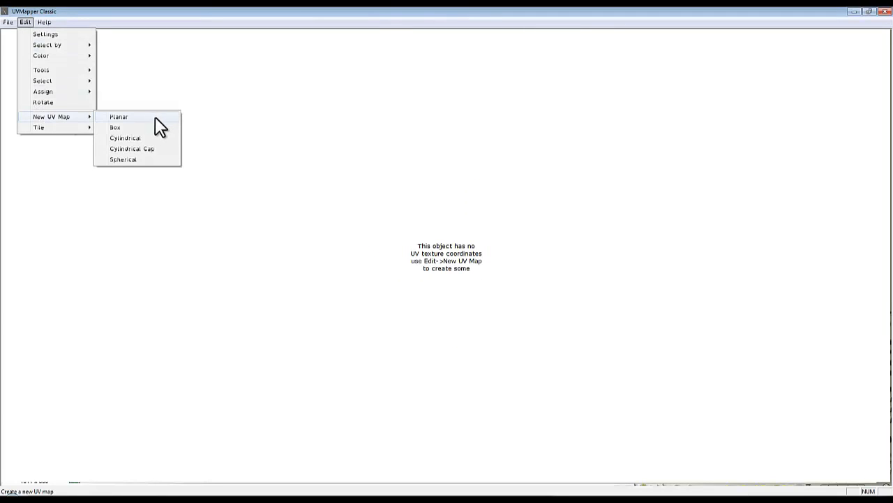
pyautogui.click(65, 143)
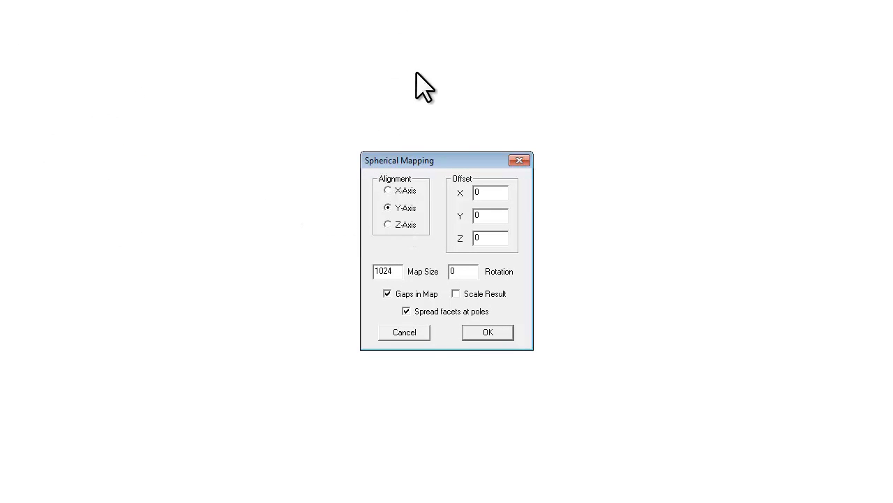
pyautogui.click(457, 294)
pyautogui.click(488, 332)
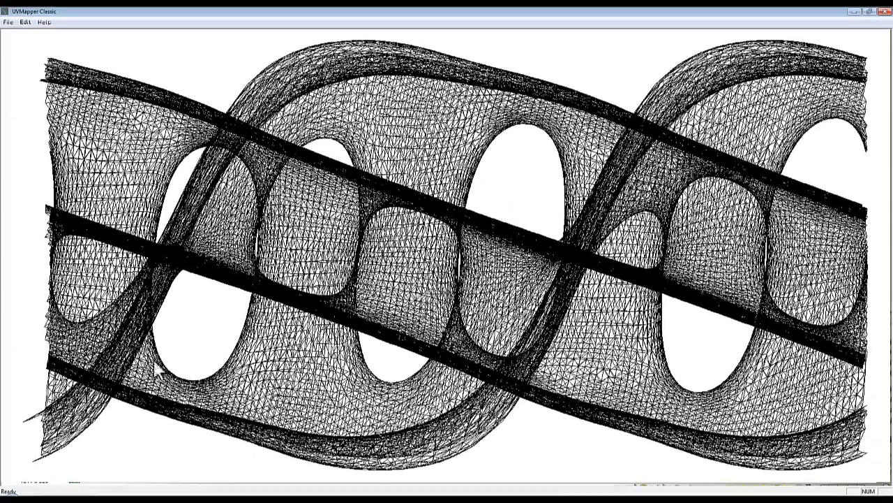
# Save the mapped model with UV coordinates exported, replacing the existing Test_shape1.obj
pyautogui.click(8, 22)
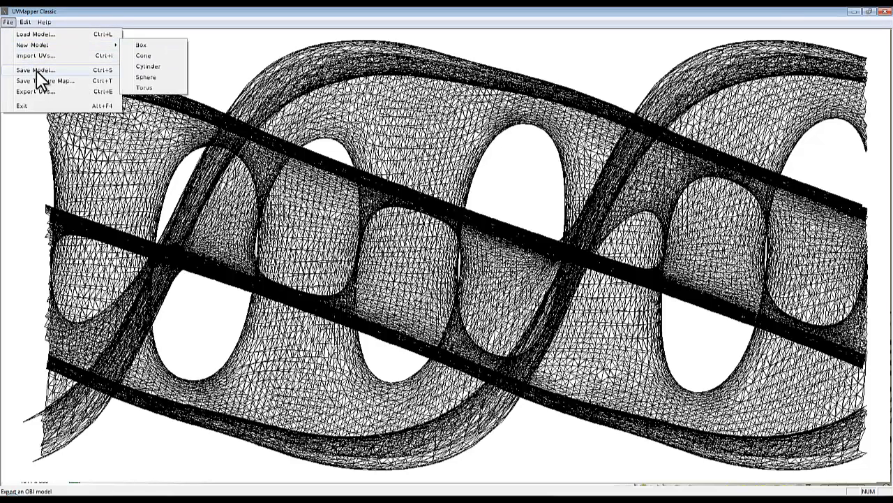
pyautogui.click(35, 70)
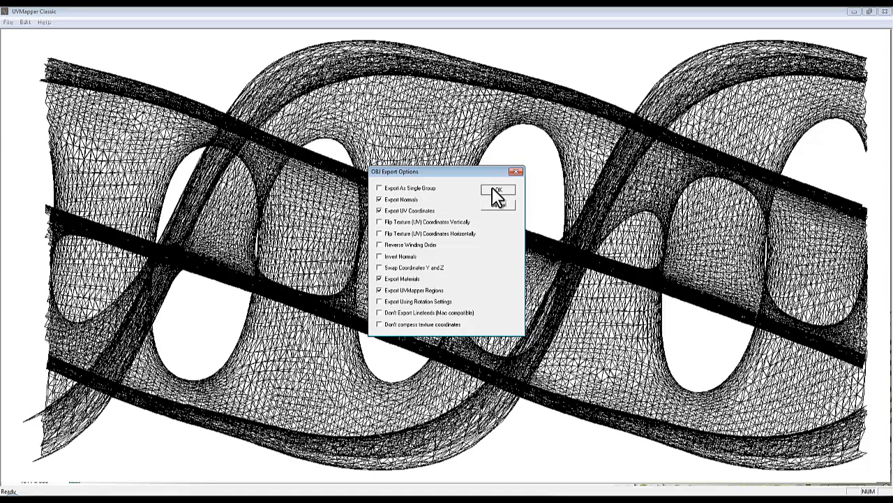
pyautogui.click(497, 190)
pyautogui.click(657, 368)
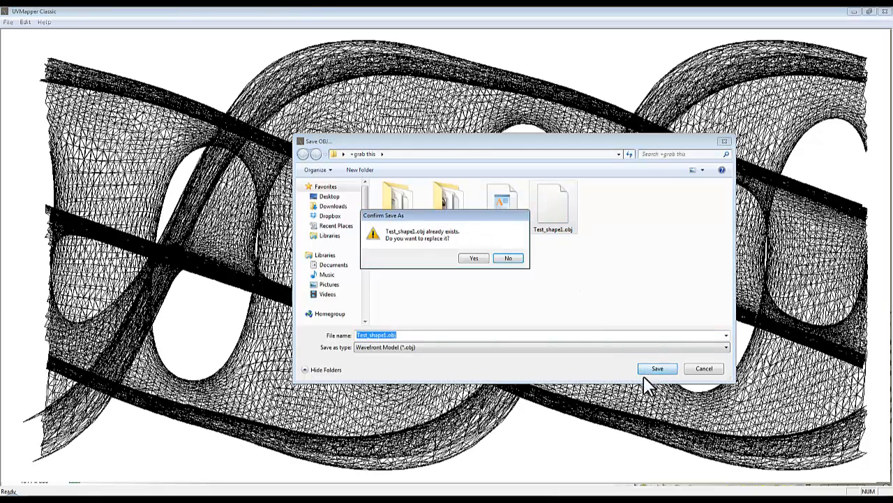
pyautogui.click(478, 257)
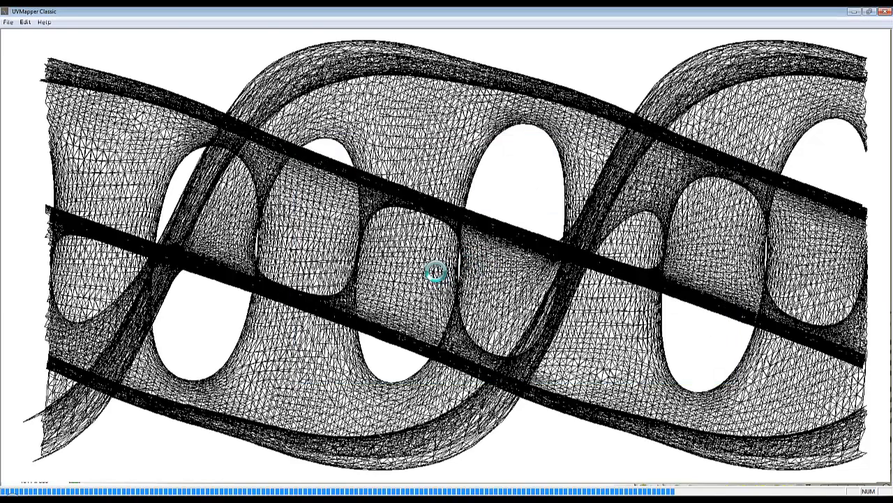
# Switch to Bryce and move the checkered object away from the scene centre in the top view
pyautogui.click(290, 500)
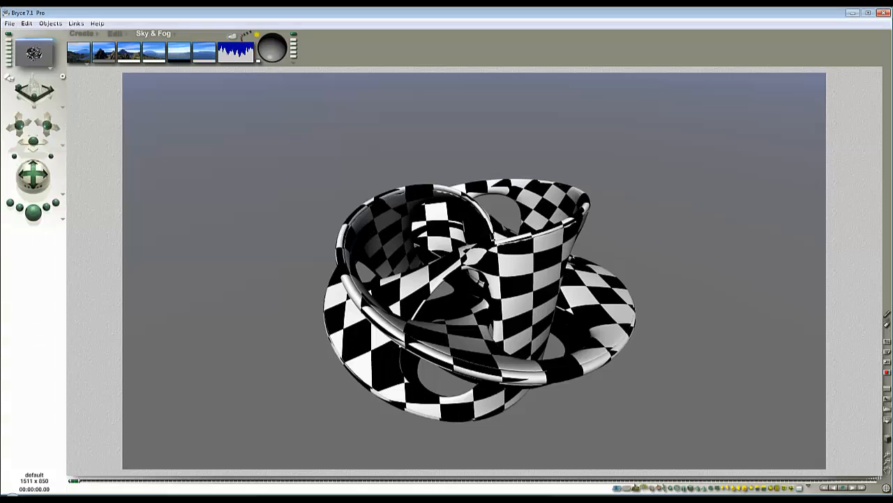
pyautogui.click(510, 300)
pyautogui.moveTo(487, 292); pyautogui.dragTo(437, 238)
# Import the remapped Test_shape1.obj from the +grab this folder into the scene
pyautogui.click(10, 24)
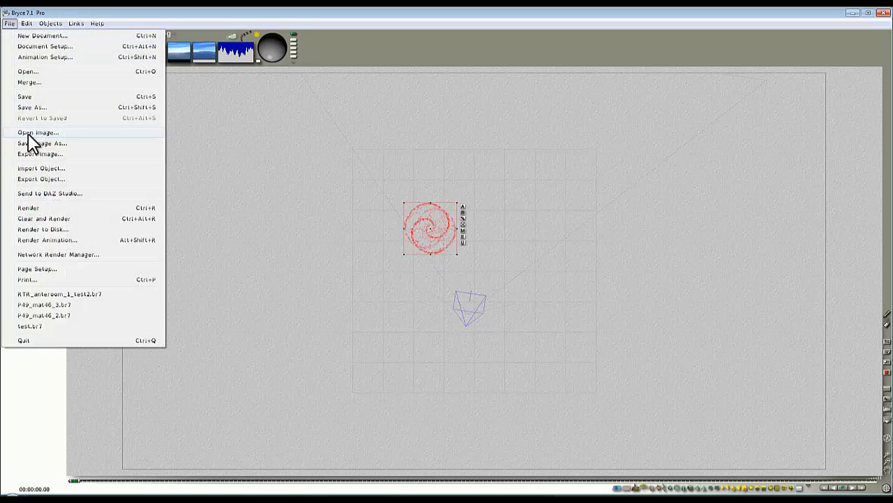
pyautogui.click(42, 168)
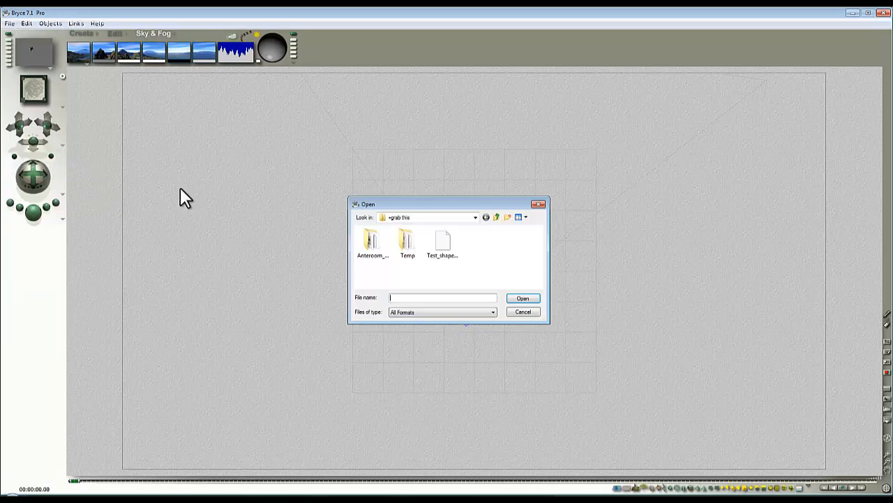
pyautogui.click(444, 242)
pyautogui.click(524, 299)
pyautogui.click(482, 286)
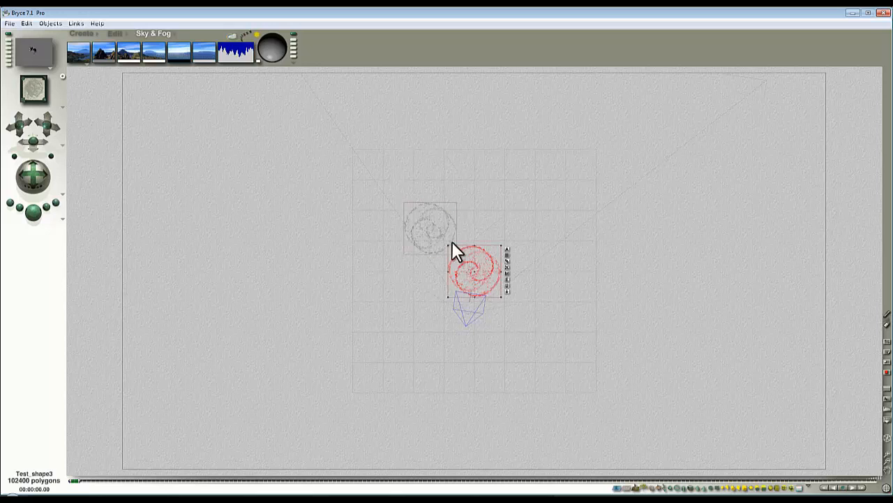
# Place the imported object beside the checkered one in the top view and land it on the ground from the camera view
pyautogui.moveTo(480, 263); pyautogui.dragTo(509, 220)
pyautogui.moveTo(436, 232); pyautogui.dragTo(452, 221)
pyautogui.moveTo(504, 235); pyautogui.dragTo(510, 222)
pyautogui.press('1')
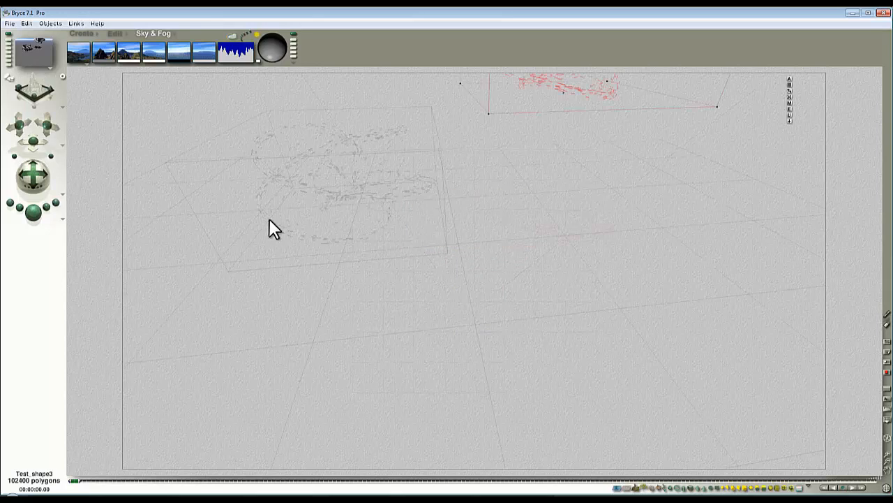
pyautogui.click(790, 120)
# Adjust the camera to frame both objects and render the scene
pyautogui.moveTo(47, 125); pyautogui.dragTo(44, 124)
pyautogui.moveTo(26, 173); pyautogui.dragTo(30, 208)
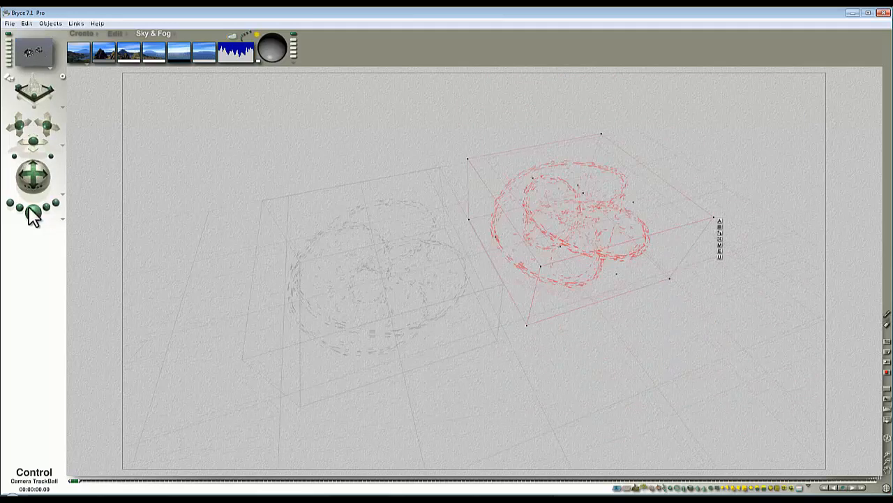
pyautogui.click(32, 212)
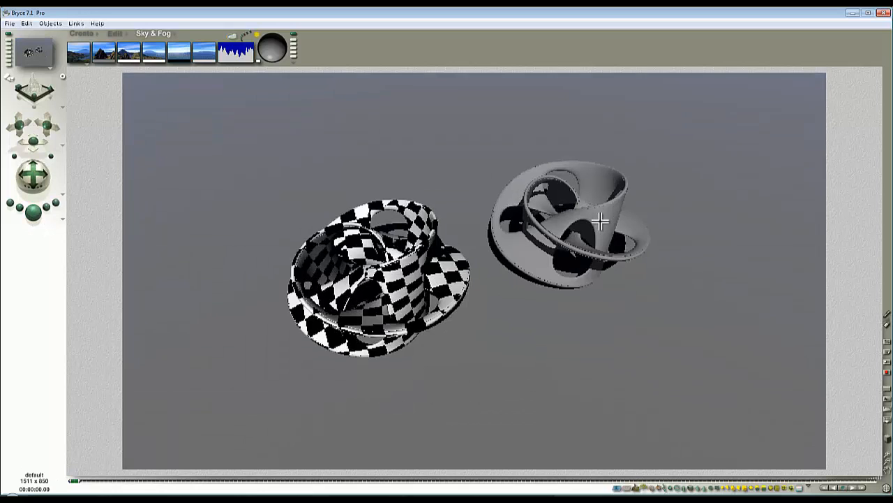
# Select both objects, set their checker texture's mapping mode to Parametric and accept the material
pyautogui.click(618, 209)
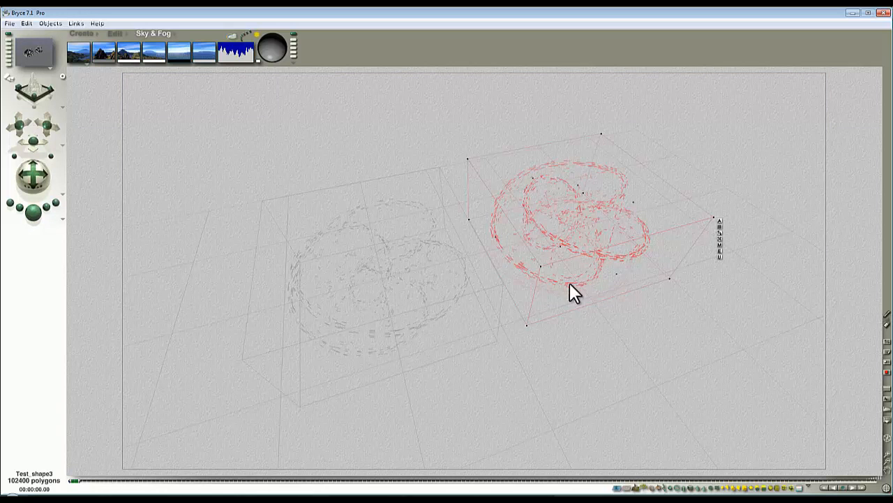
pyautogui.click(416, 186)
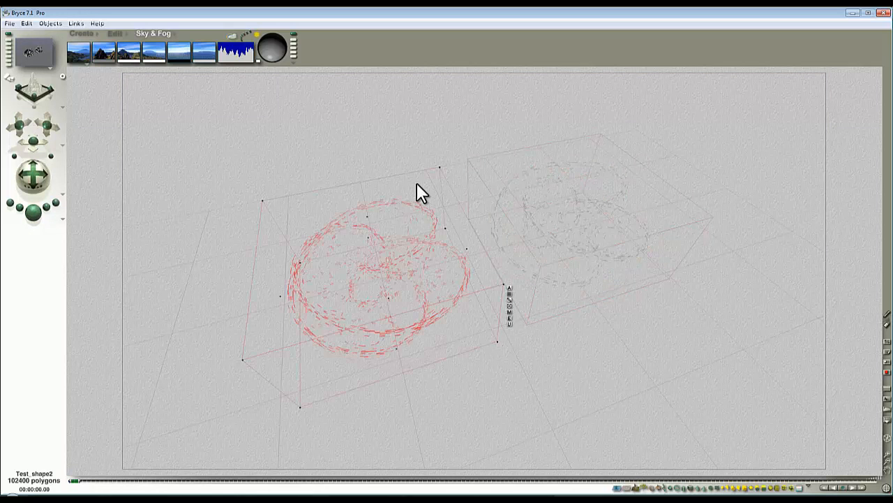
pyautogui.rightClick(560, 148)
pyautogui.click(581, 154)
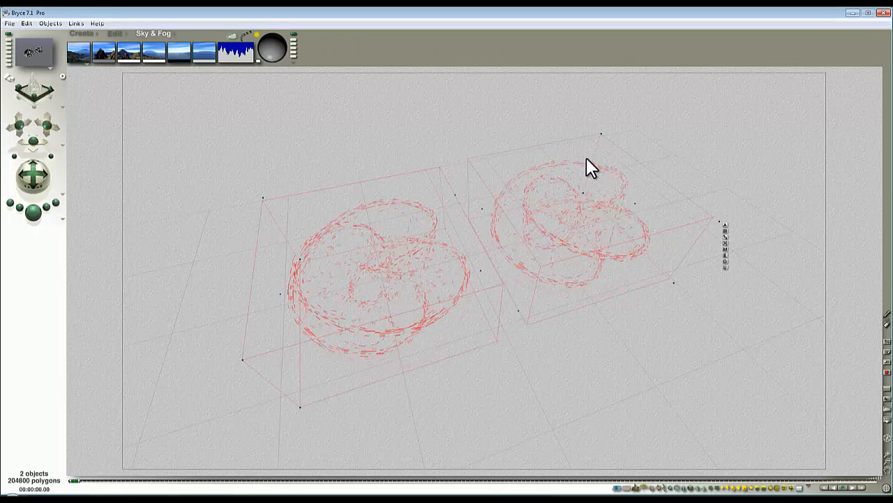
pyautogui.click(725, 249)
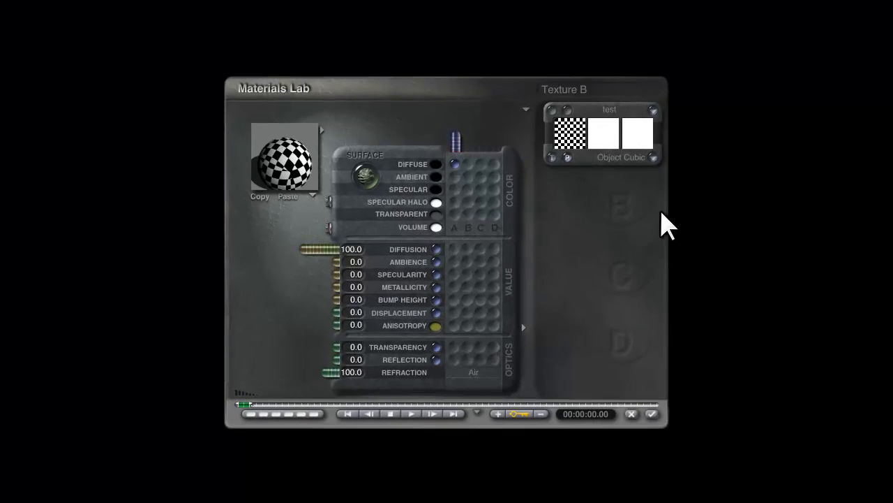
pyautogui.click(653, 157)
pyautogui.click(690, 200)
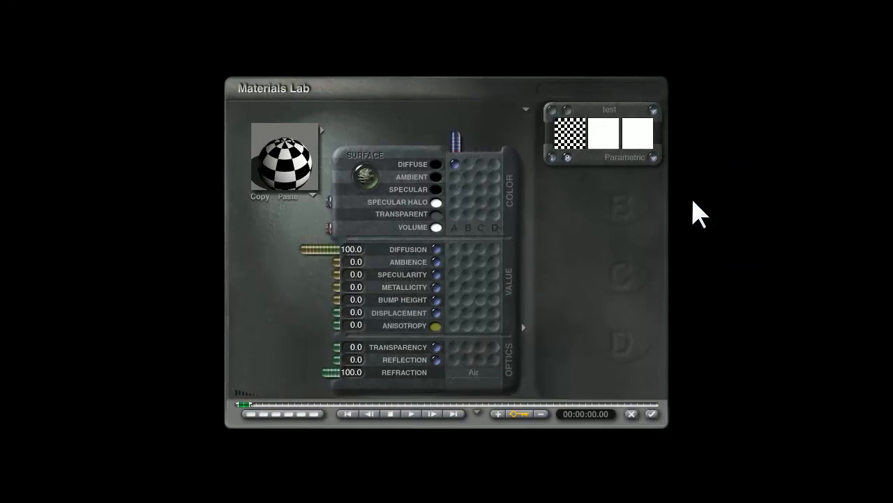
pyautogui.click(652, 413)
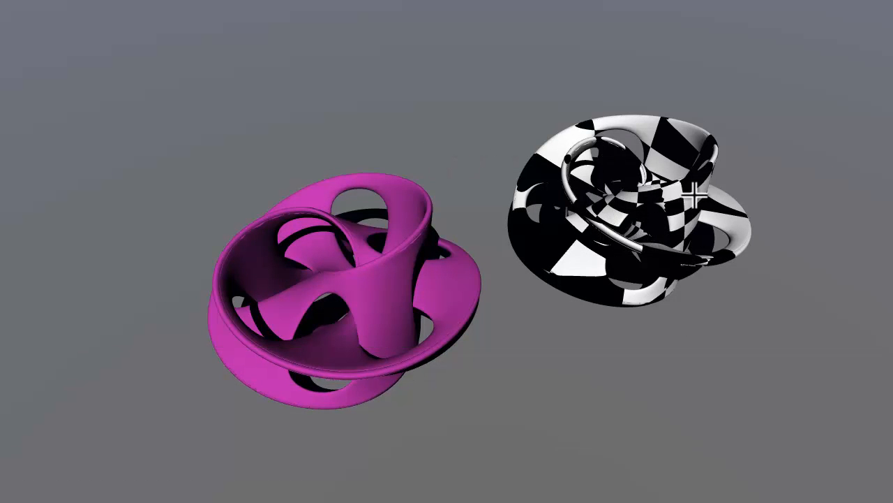
# Scale the checker texture of Test_shape3 alone to 5.9% in X, Y and Z and accept the material
pyautogui.press('Escape')
pyautogui.rightClick(726, 175)
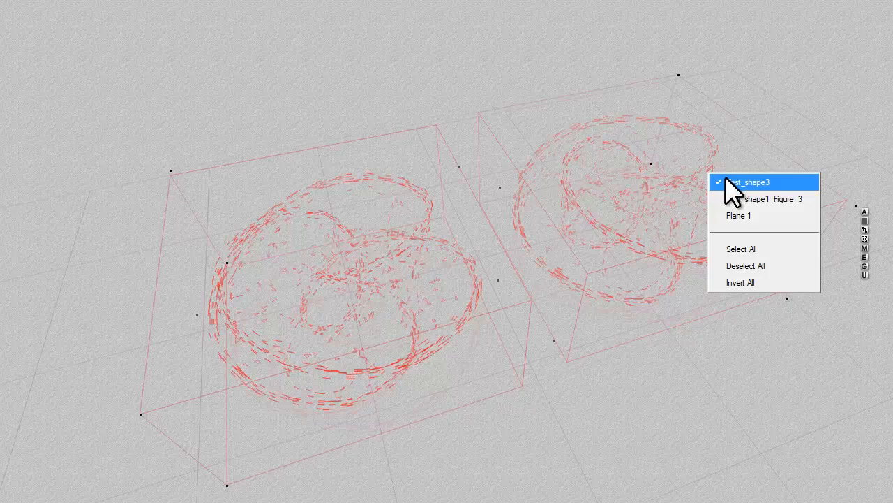
pyautogui.click(730, 181)
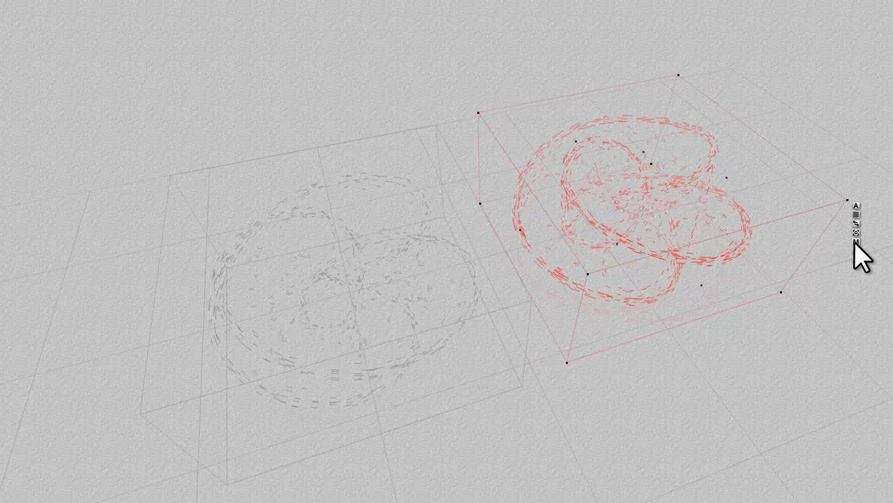
pyautogui.click(855, 241)
pyautogui.click(552, 110)
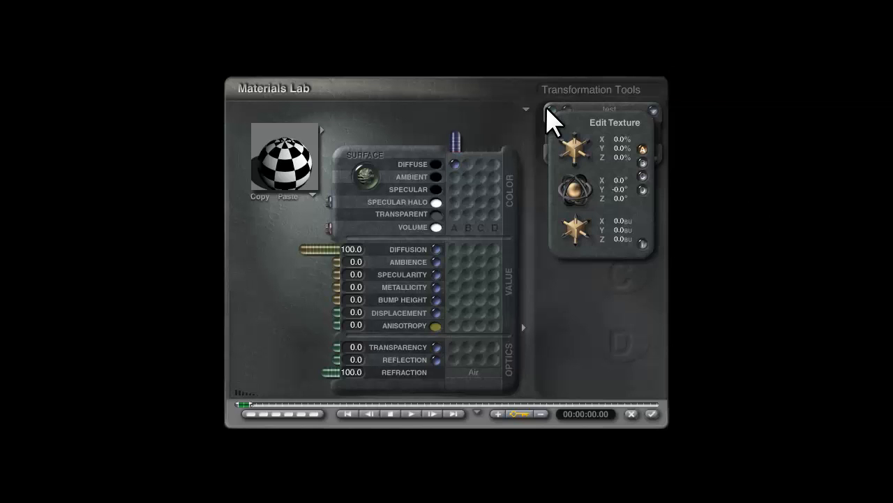
pyautogui.click(614, 141)
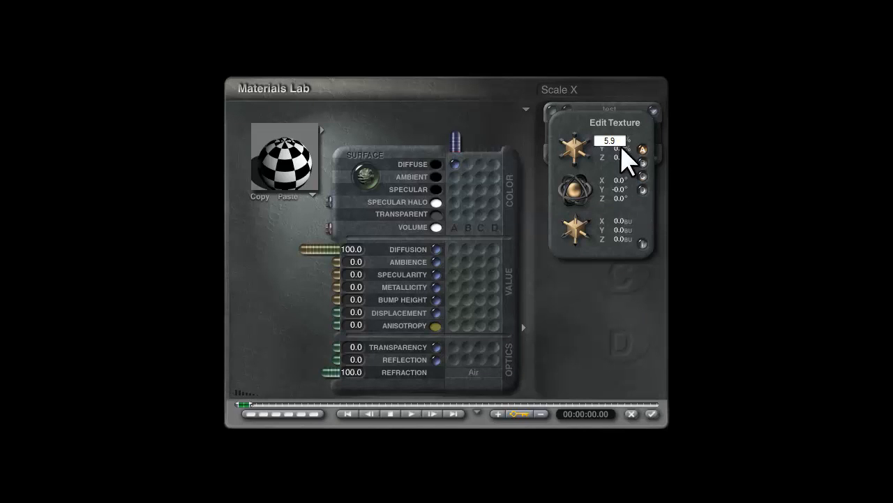
pyautogui.moveTo(621, 142); pyautogui.dragTo(501, 142)
pyautogui.hotkey('ctrl', 'c')
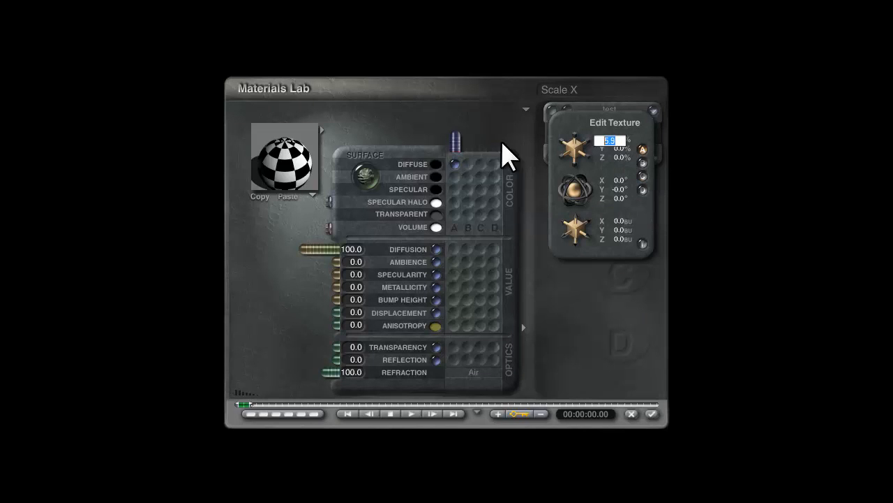
pyautogui.click(621, 148)
pyautogui.hotkey('ctrl', 'v')
pyautogui.click(623, 157)
pyautogui.hotkey('ctrl', 'v')
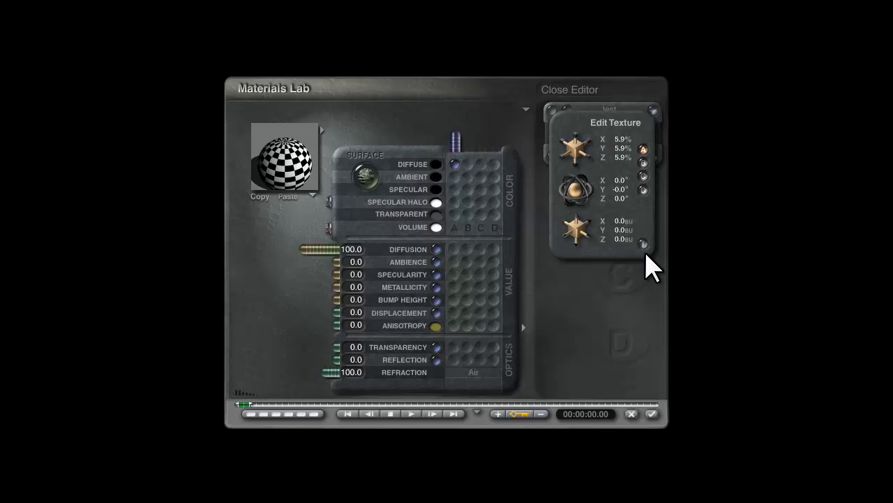
pyautogui.click(642, 244)
pyautogui.click(651, 416)
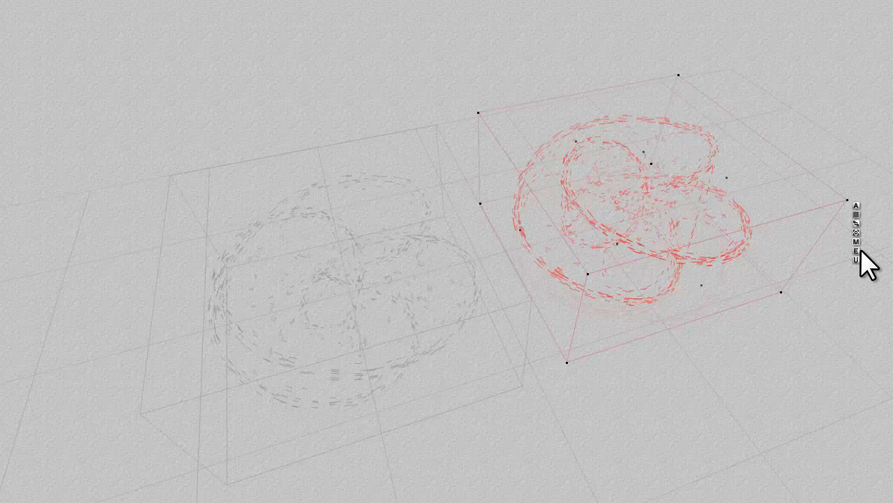
# Set the checker texture scale of Test_shape3 to 17.7% in X, Y and Z
pyautogui.click(857, 242)
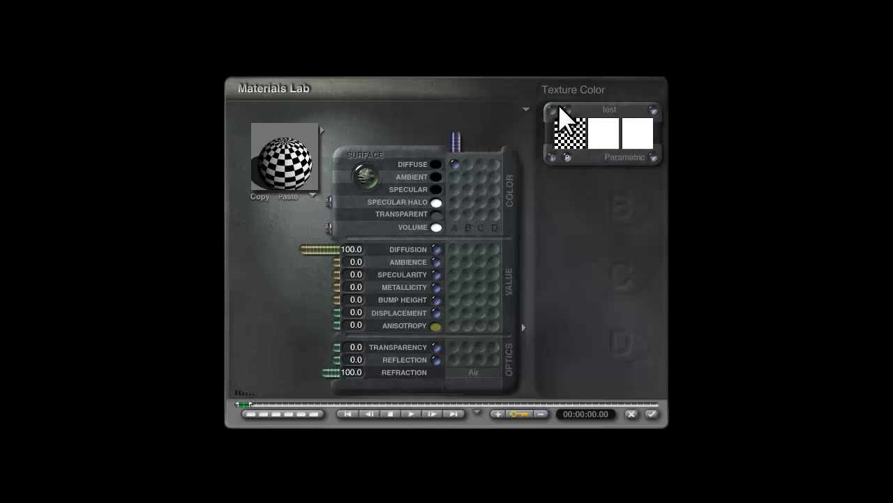
pyautogui.click(554, 112)
pyautogui.click(623, 140)
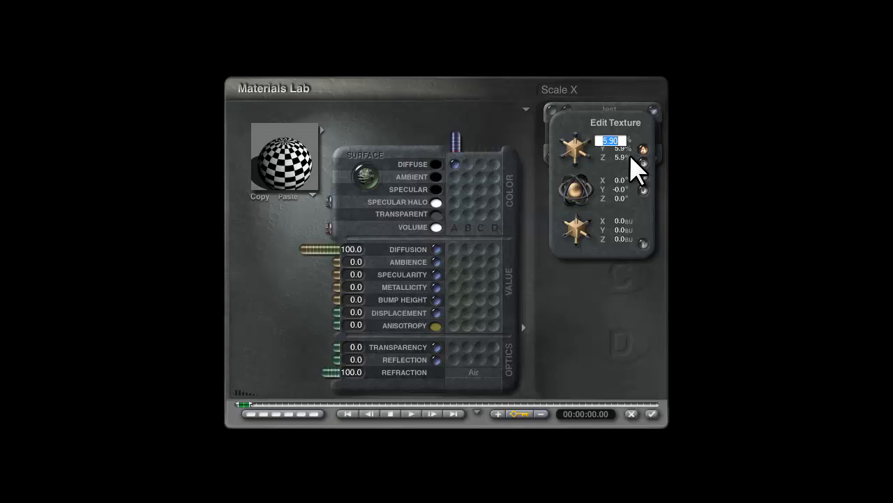
pyautogui.write('17')
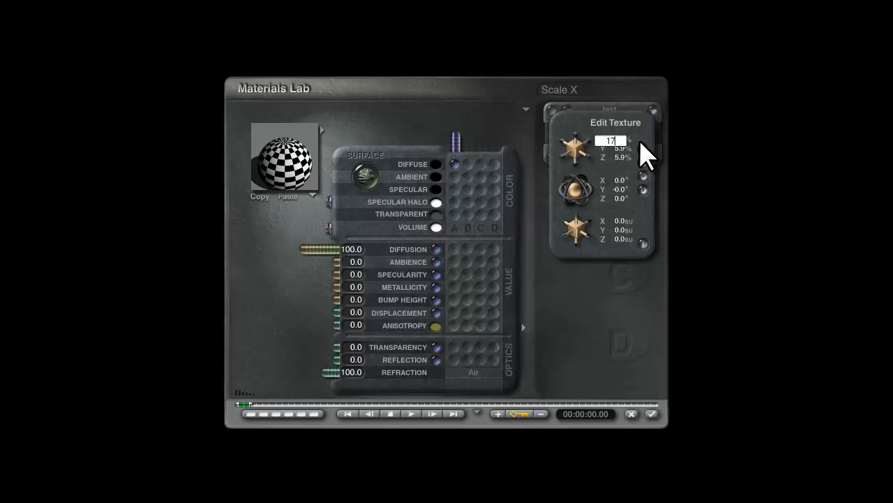
pyautogui.write('.7')
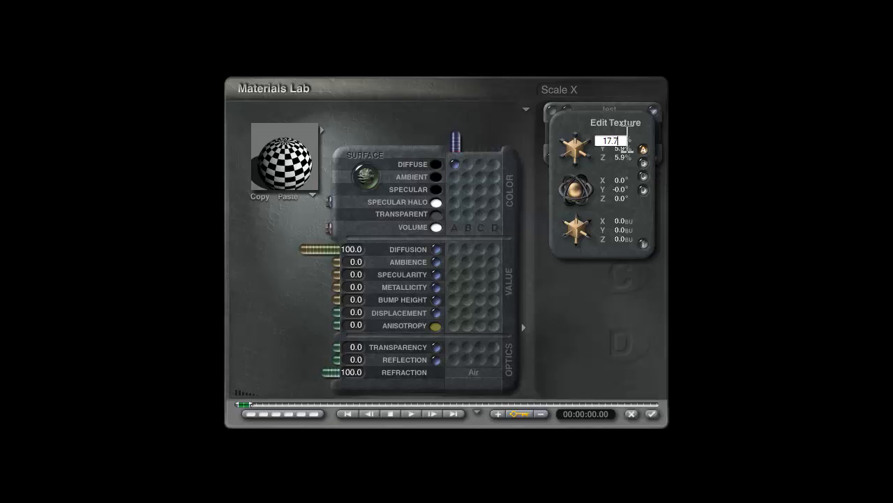
pyautogui.press('Return')
pyautogui.hotkey('ctrl', 'c')
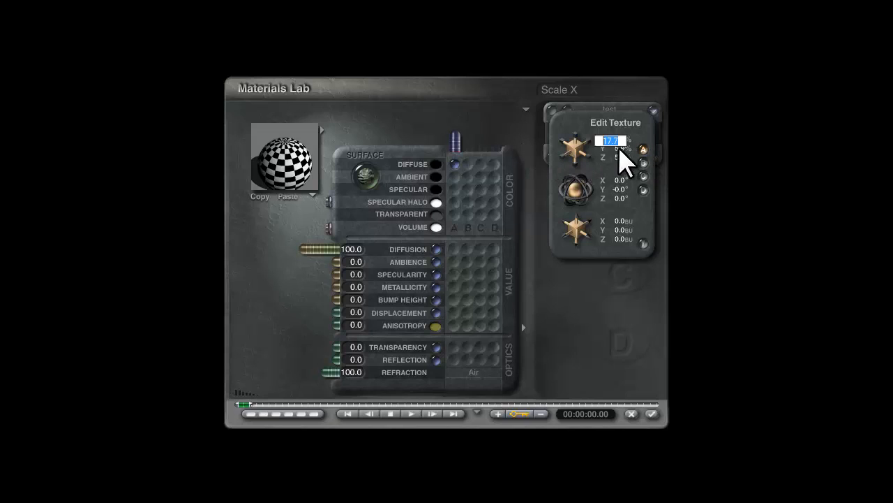
pyautogui.click(618, 149)
pyautogui.hotkey('ctrl', 'v')
pyautogui.click(621, 158)
pyautogui.hotkey('ctrl', 'v')
pyautogui.click(636, 249)
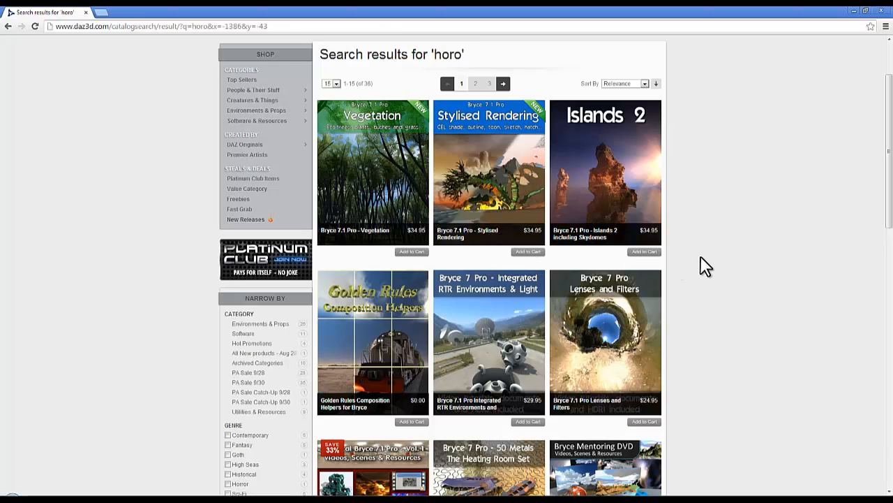
# Switch to the DAZ 3D store page and look through the Bryce products in the 'horo' search results
pyautogui.scroll(-3, 670, 293)
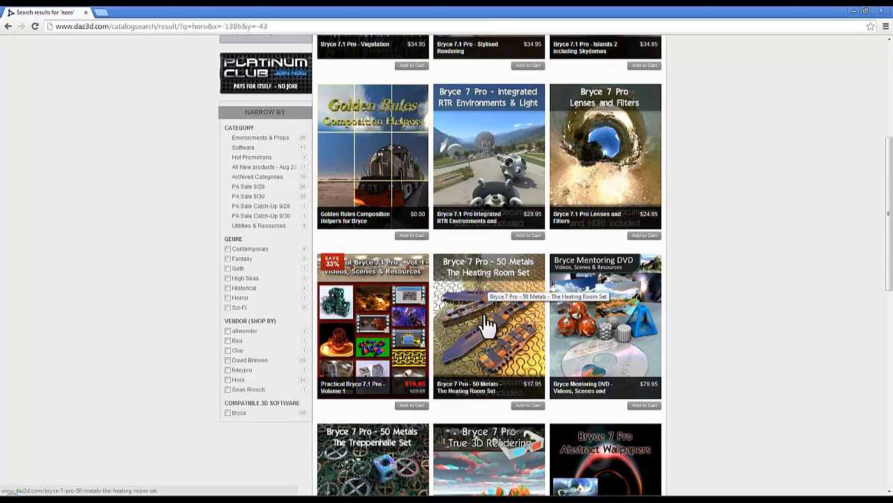
pyautogui.scroll(-2, 498, 339)
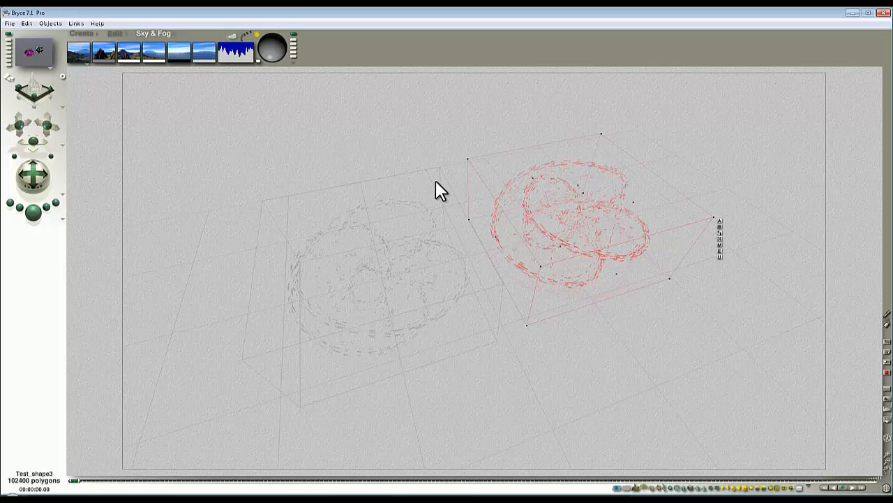
# Switch back to Bryce and delete both test objects from the scene
pyautogui.press('Delete')
pyautogui.click(381, 219)
pyautogui.press('Delete')
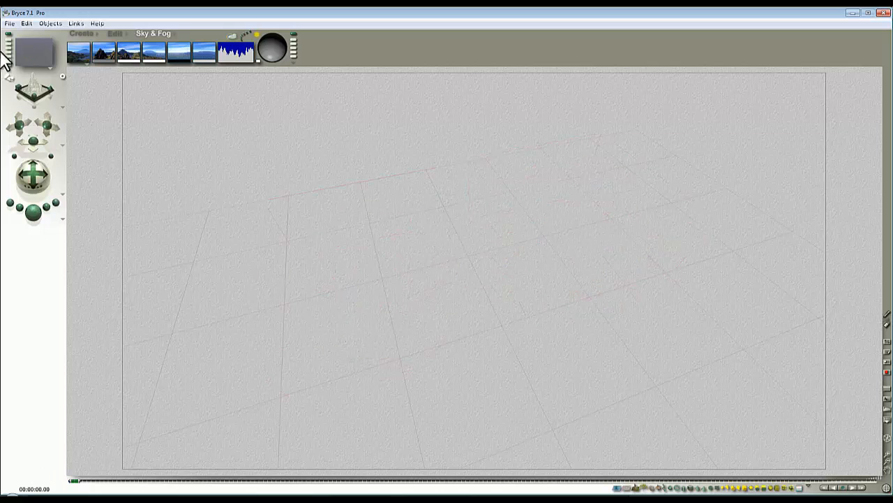
# Load the CubeTwistedPortedLoop1 preset from the p49_FunkyShapes category of the Veg object library and frame it in the camera view
pyautogui.click(97, 34)
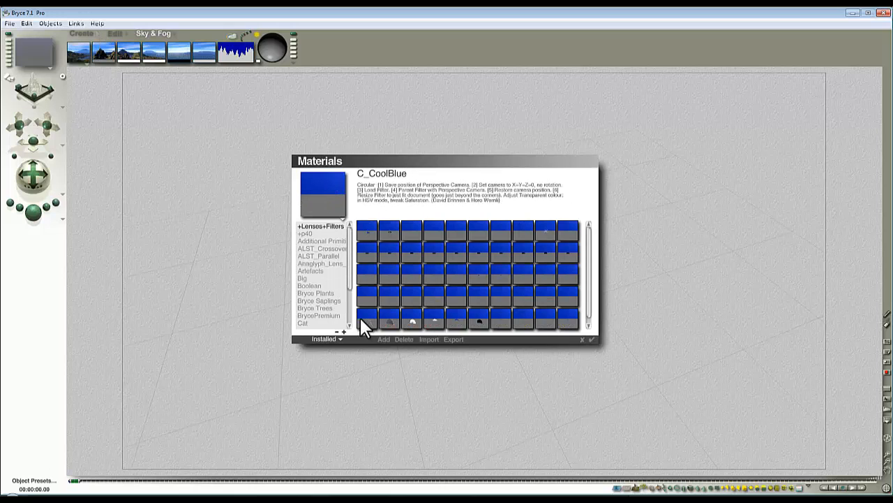
pyautogui.click(341, 338)
pyautogui.click(360, 366)
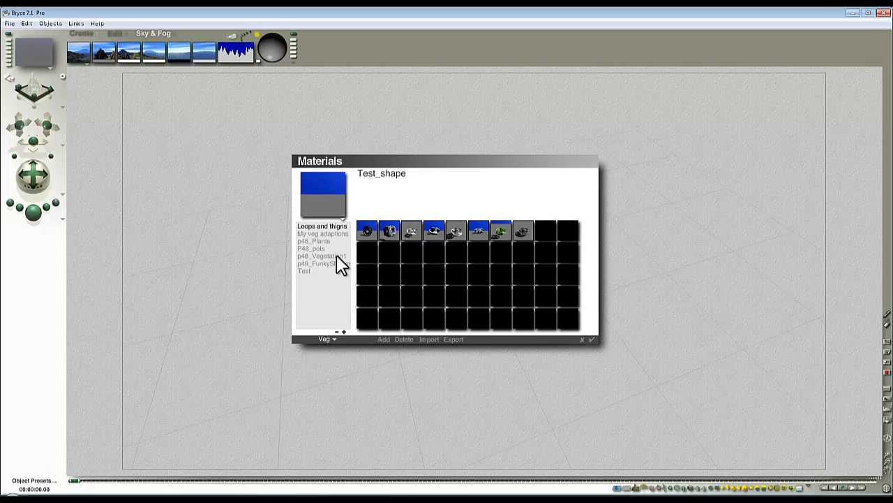
pyautogui.click(322, 263)
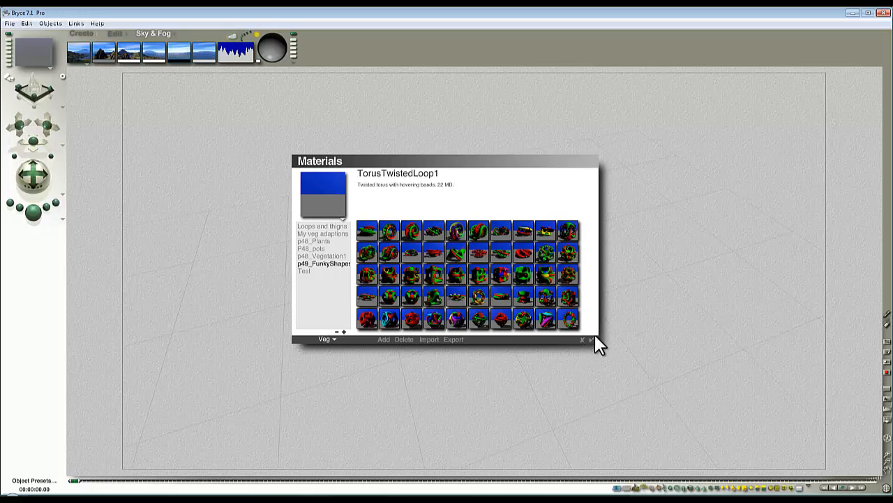
pyautogui.click(372, 321)
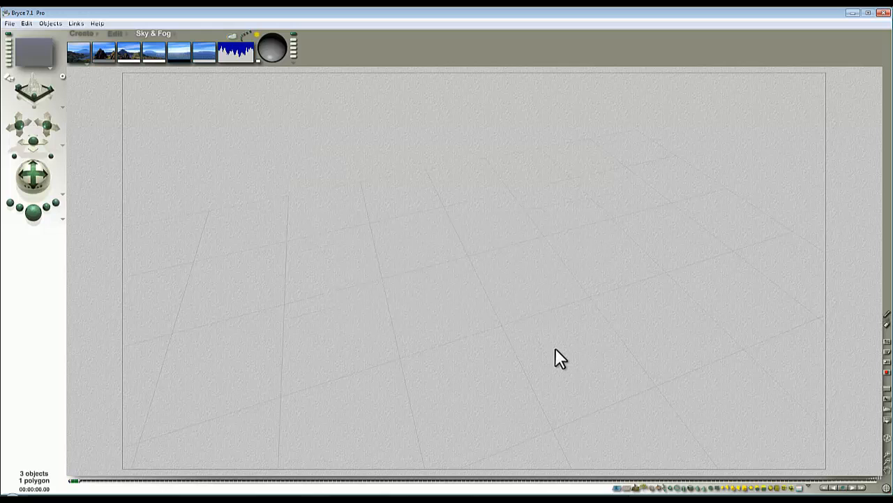
pyautogui.click(95, 33)
pyautogui.click(592, 339)
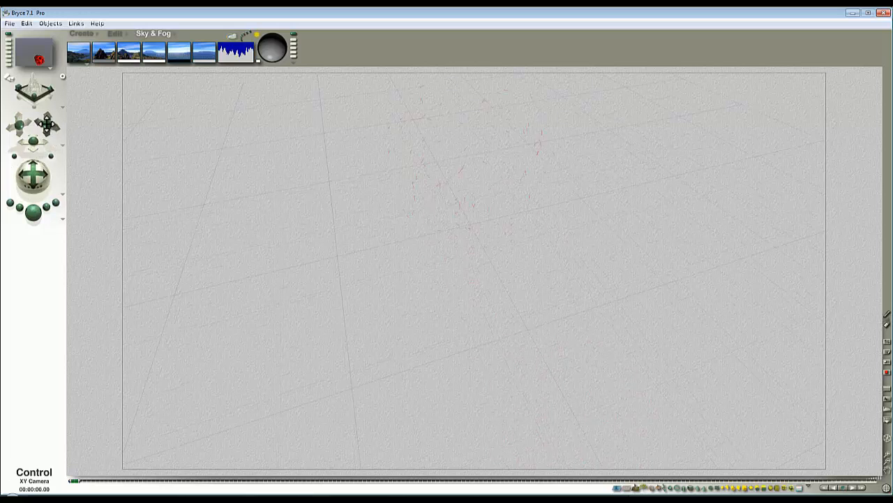
pyautogui.click(33, 211)
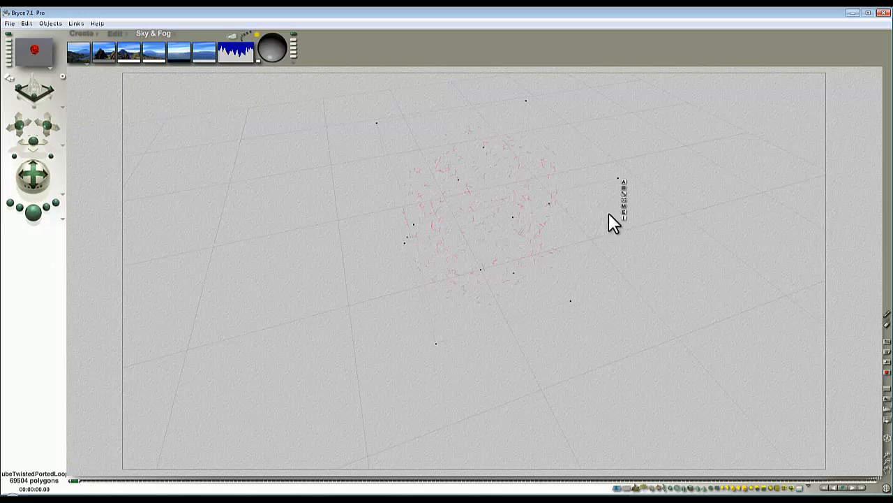
# Apply the checkerboard picture texture to the loaded object's diffuse colour, accept the material and render the scene
pyautogui.click(622, 202)
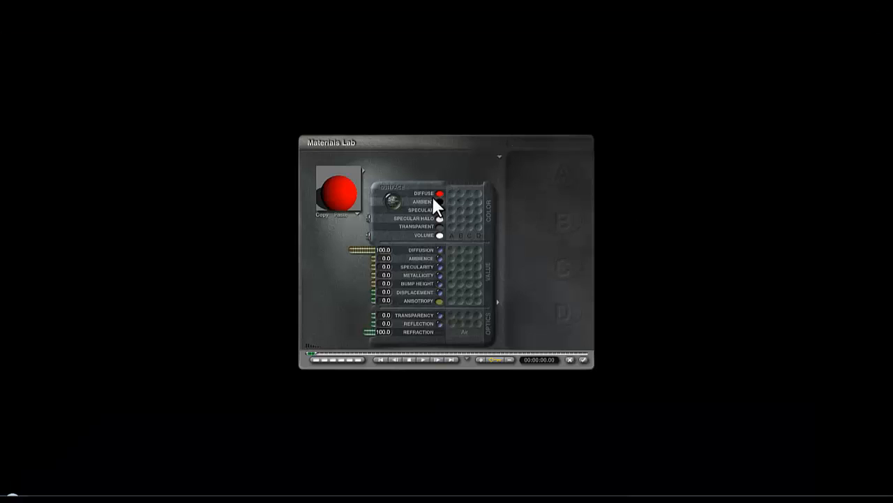
pyautogui.click(451, 193)
pyautogui.click(528, 185)
pyautogui.click(524, 162)
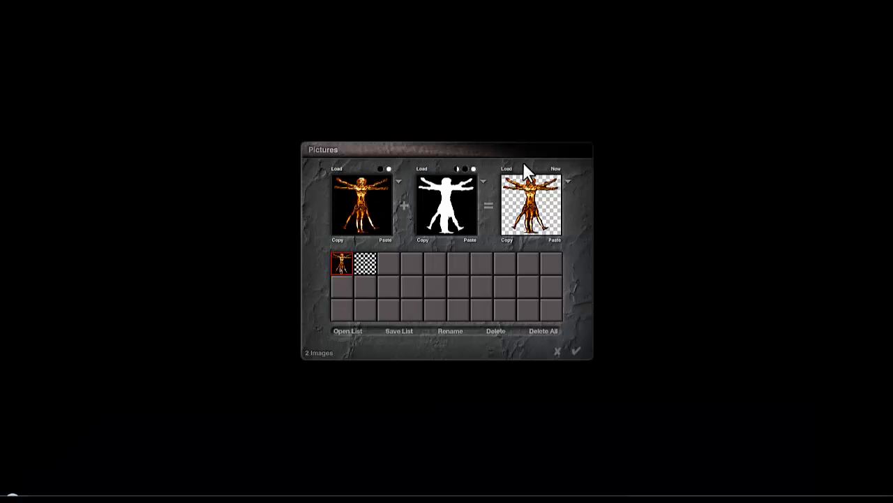
pyautogui.click(365, 265)
pyautogui.click(576, 351)
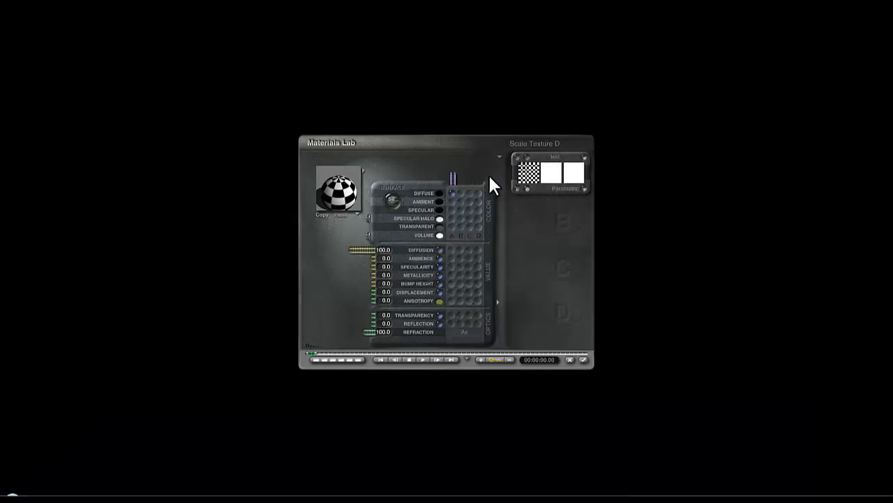
pyautogui.click(583, 360)
pyautogui.click(33, 213)
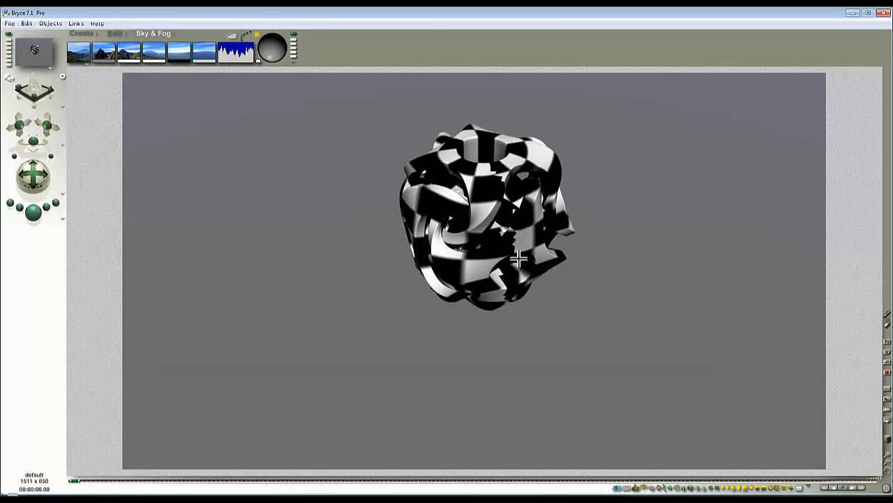
# Set the checker texture's mapping mode to Spherical, accept the material and render the object
pyautogui.click(114, 33)
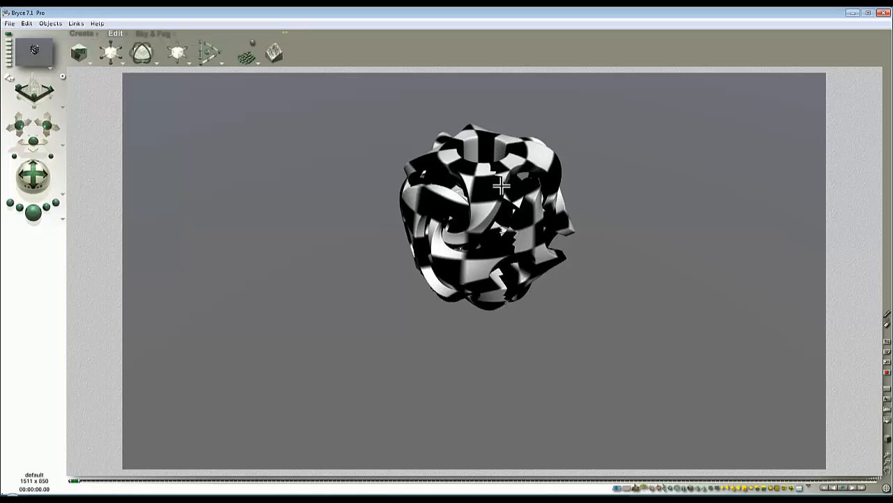
pyautogui.click(423, 144)
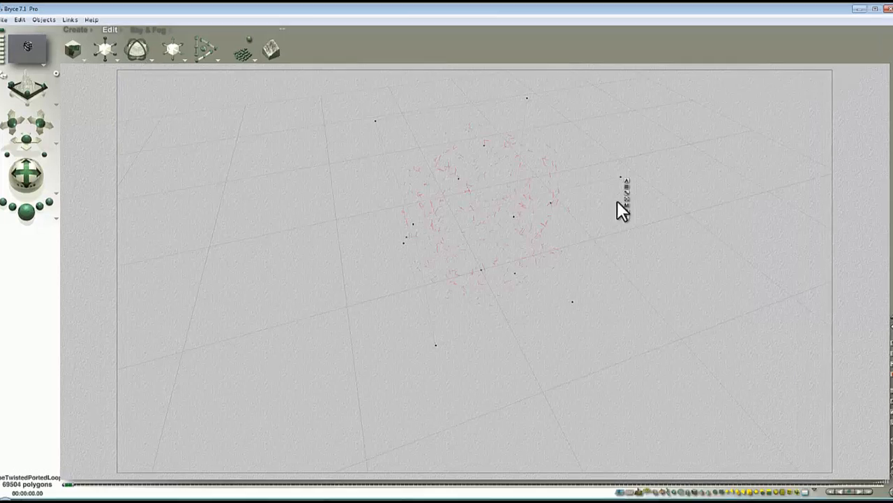
pyautogui.click(623, 205)
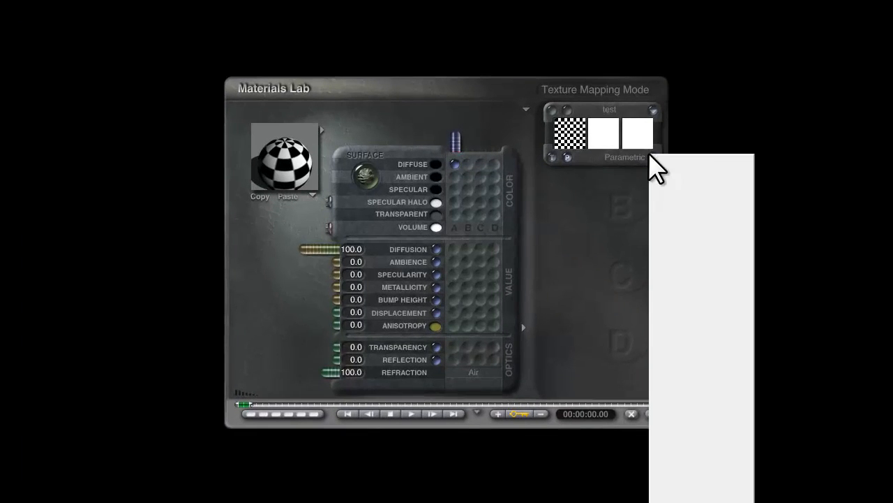
pyautogui.click(685, 247)
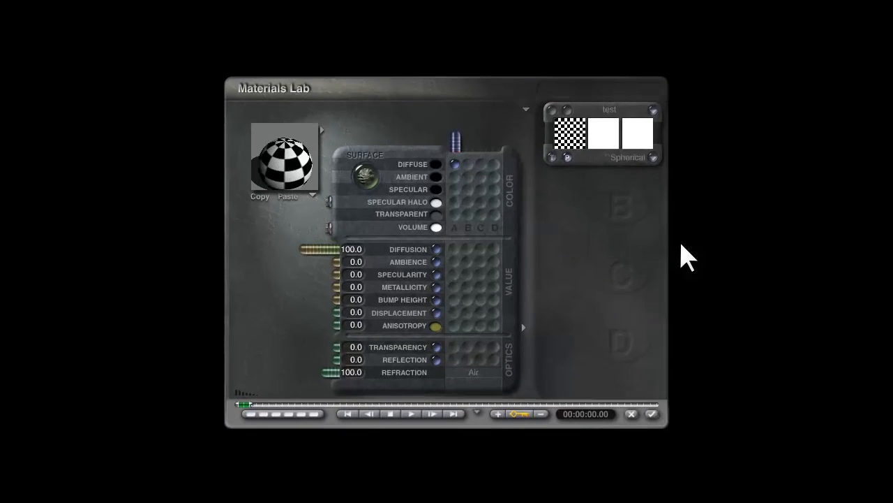
pyautogui.click(651, 413)
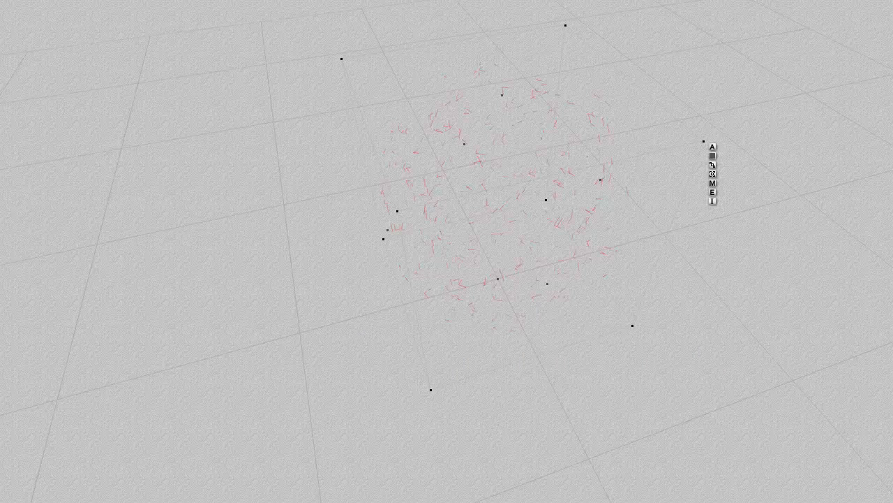
pyautogui.hotkey('ctrl', 'r')
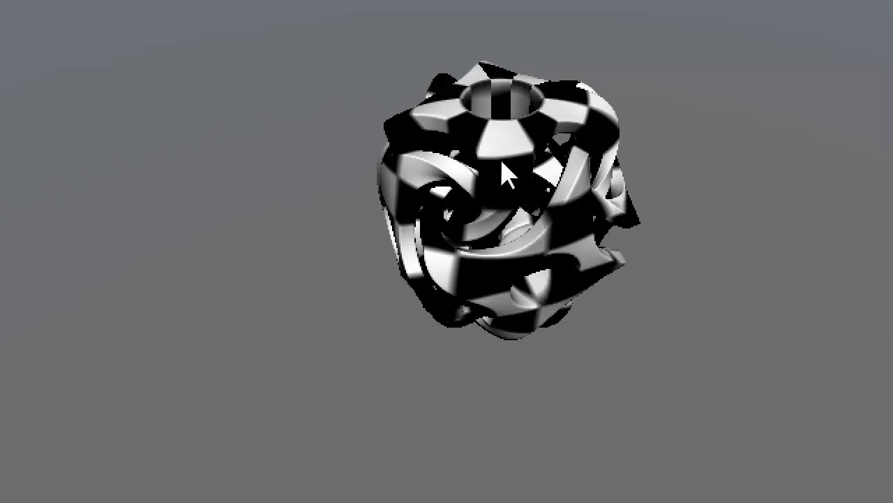
pyautogui.press('Escape')
pyautogui.press('Escape')
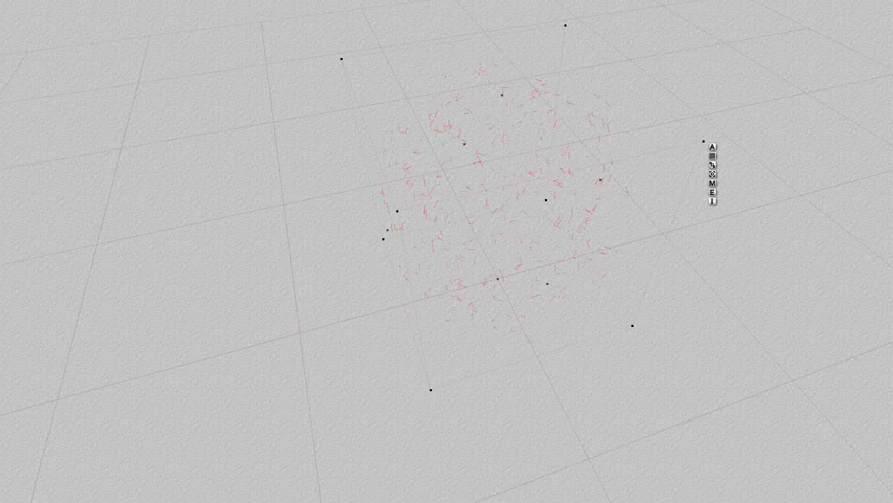
pyautogui.click(739, 191)
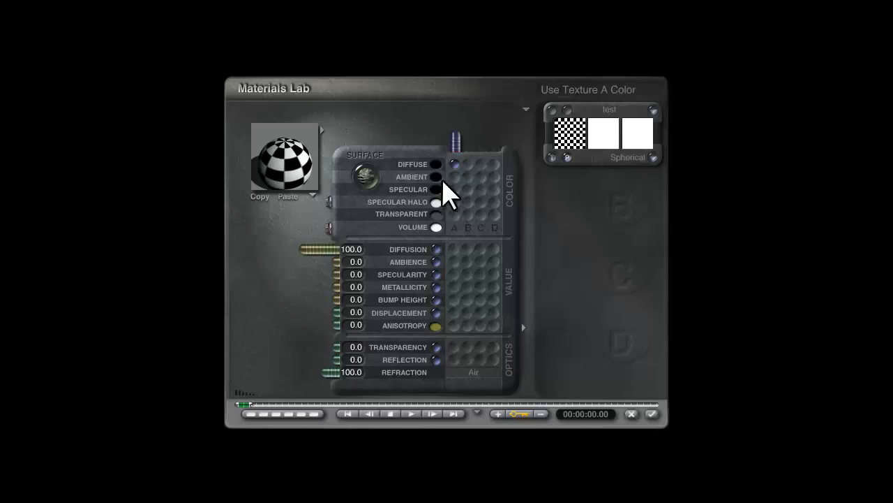
pyautogui.click(650, 414)
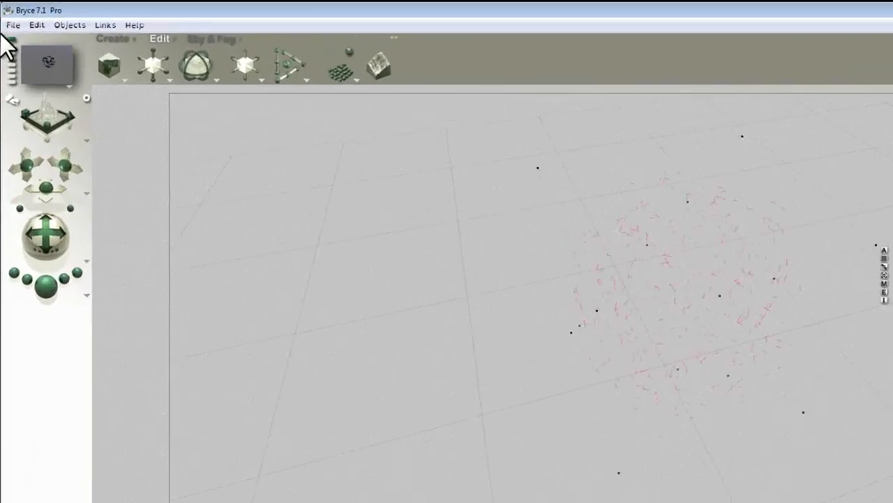
# Export the selected object as the Wavefront OBJ file CubeTwistedPortedLoop1.obj in the +grab this folder
pyautogui.click(14, 26)
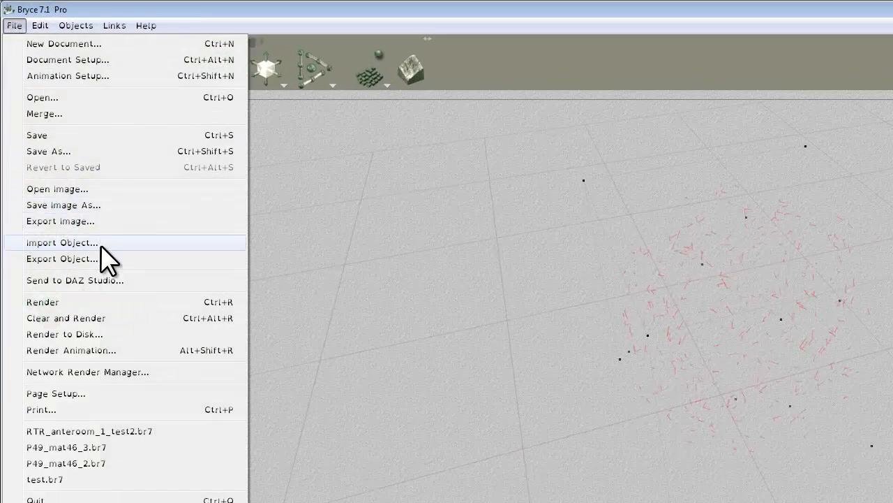
pyautogui.click(105, 258)
pyautogui.click(437, 223)
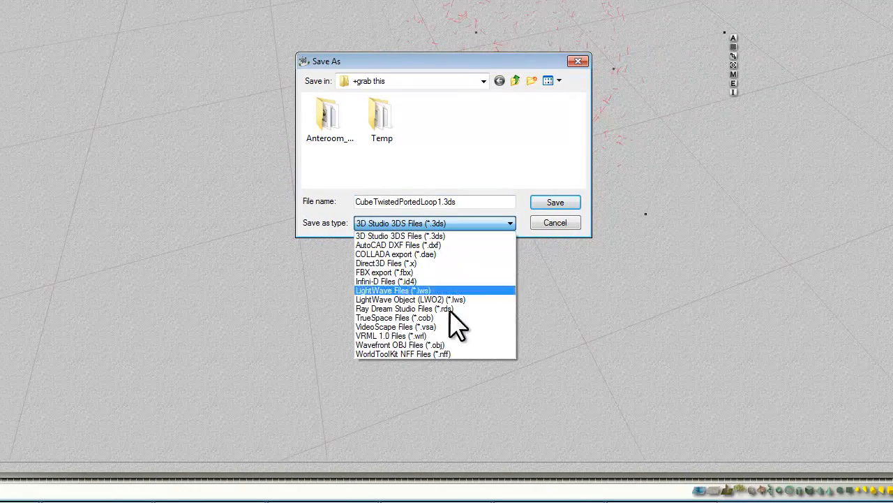
pyautogui.click(438, 345)
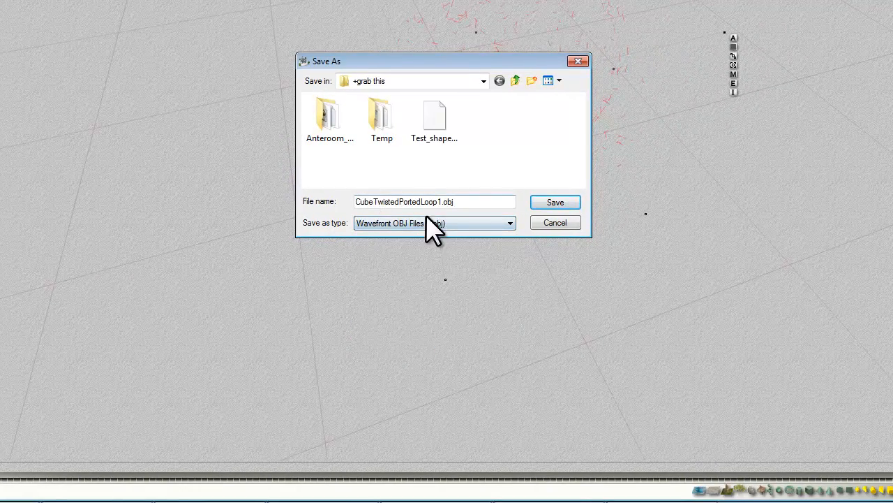
pyautogui.click(555, 202)
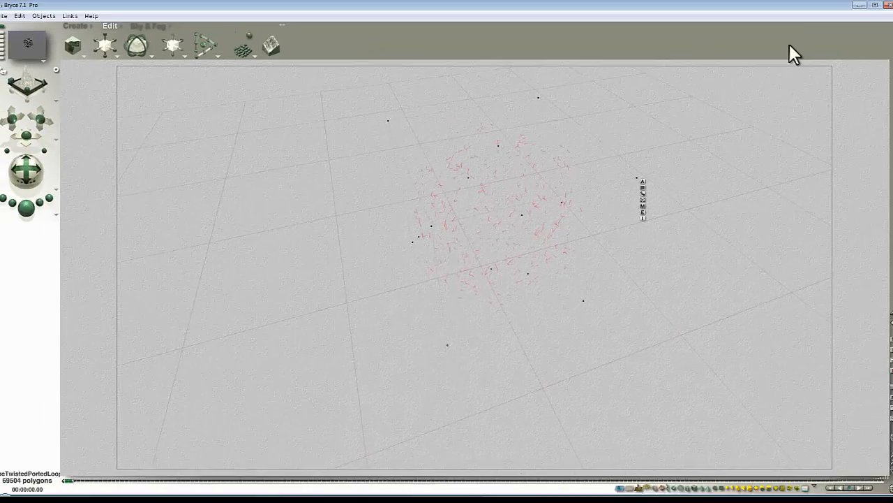
# Close the Bryce session, switch to UVMapper Classic and load CubeTwistedPortedLoop1.obj from the +grab this folder
pyautogui.click(884, 14)
pyautogui.click(415, 258)
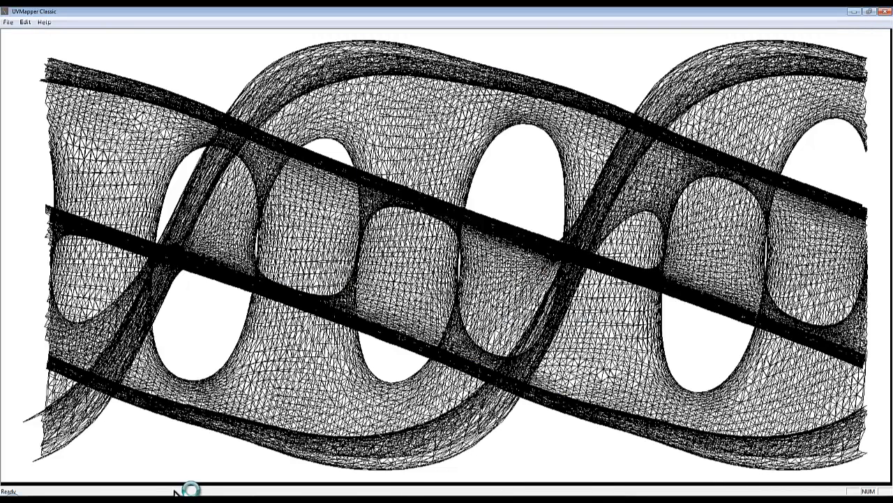
pyautogui.click(9, 23)
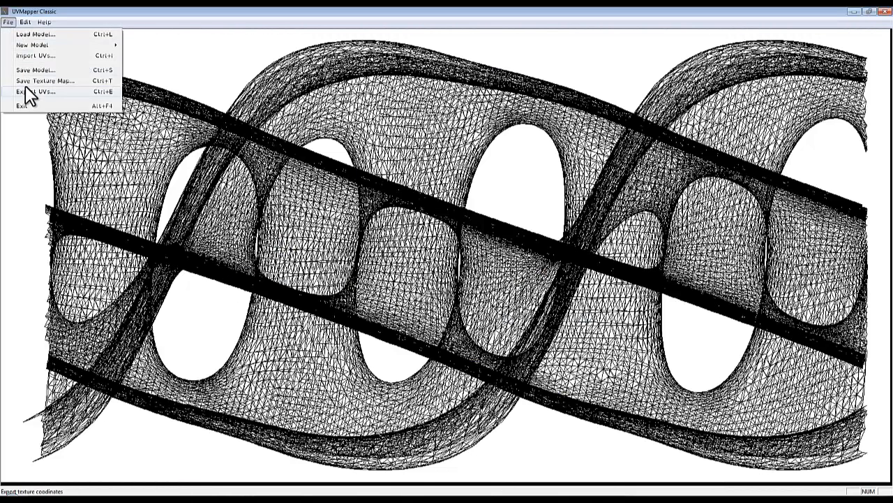
pyautogui.click(32, 35)
pyautogui.click(520, 222)
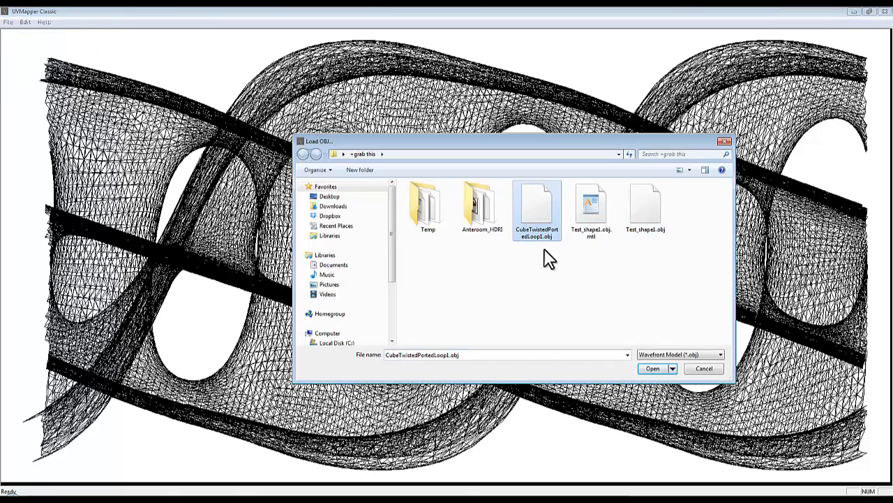
pyautogui.click(663, 371)
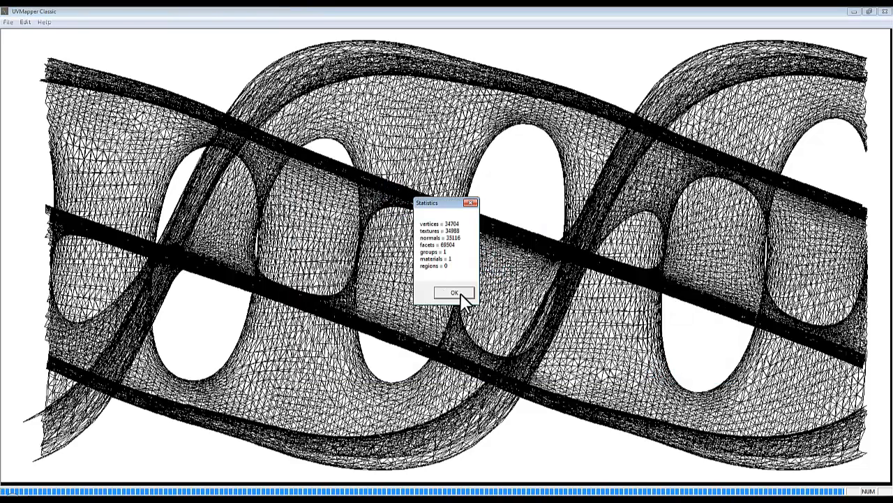
pyautogui.click(461, 294)
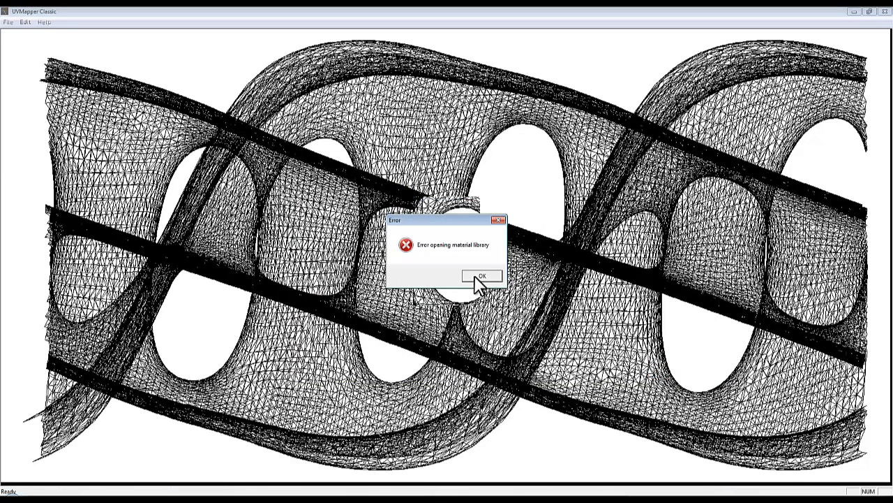
pyautogui.click(480, 277)
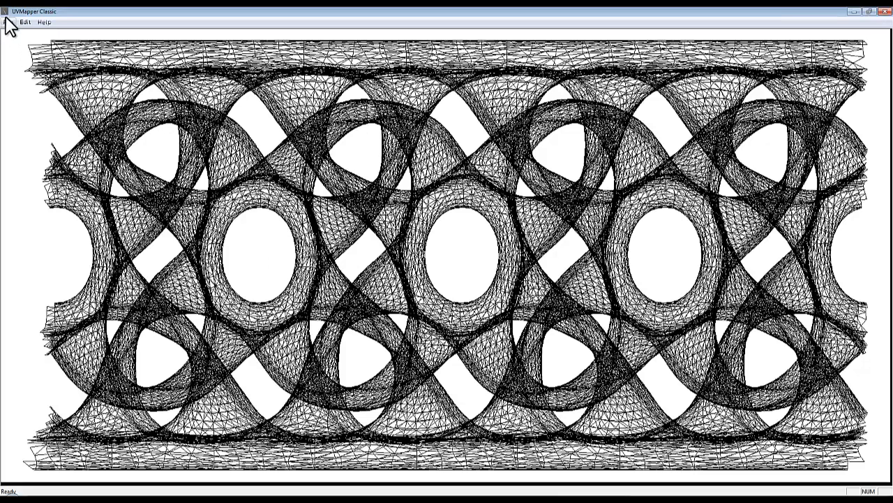
# Create a planar UV map aligned to the Z-Axis, horizontal, split by orientation, with map size 1024
pyautogui.click(25, 22)
pyautogui.moveTo(76, 117)
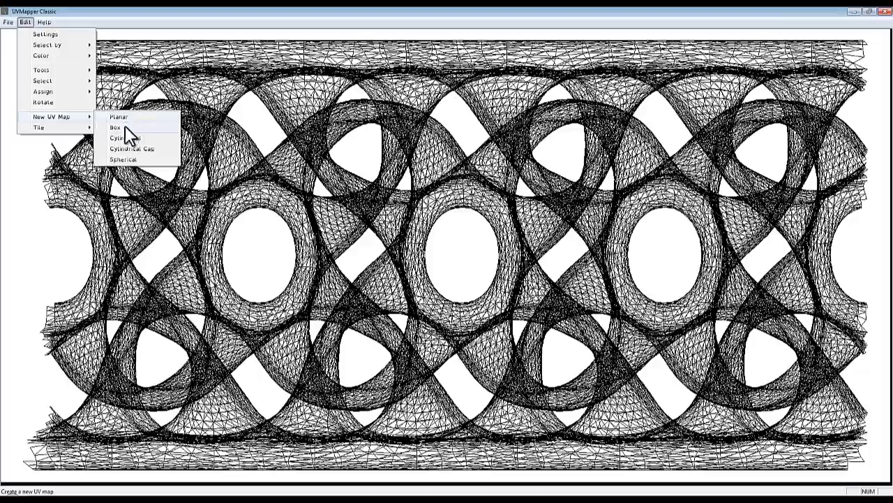
pyautogui.click(129, 117)
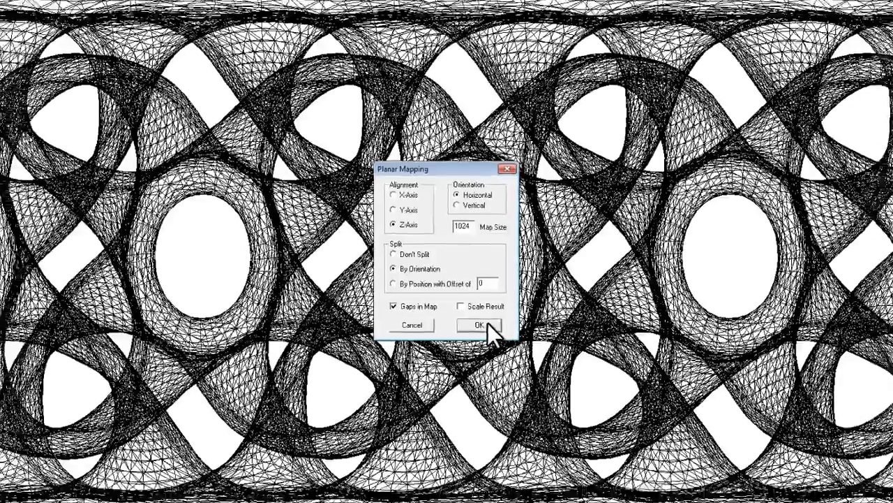
pyautogui.click(484, 336)
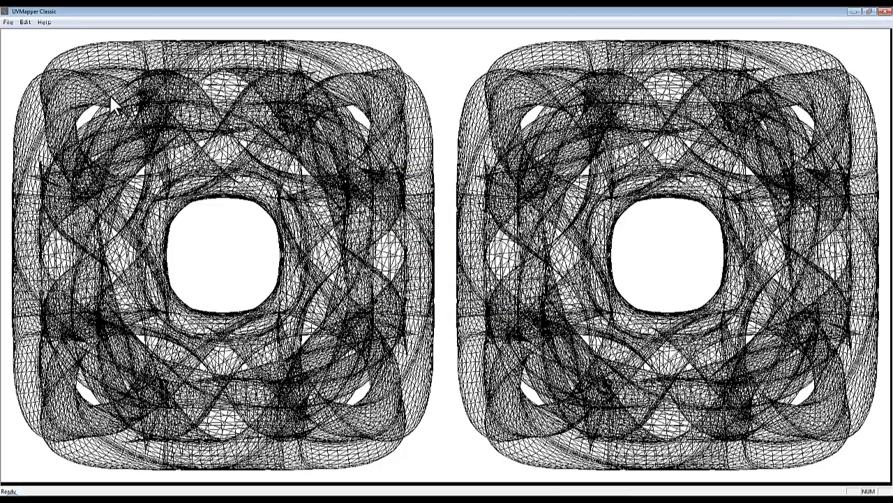
# Create a planar UV map on the Z-Axis with the Don't Split option and map size 1024
pyautogui.click(24, 22)
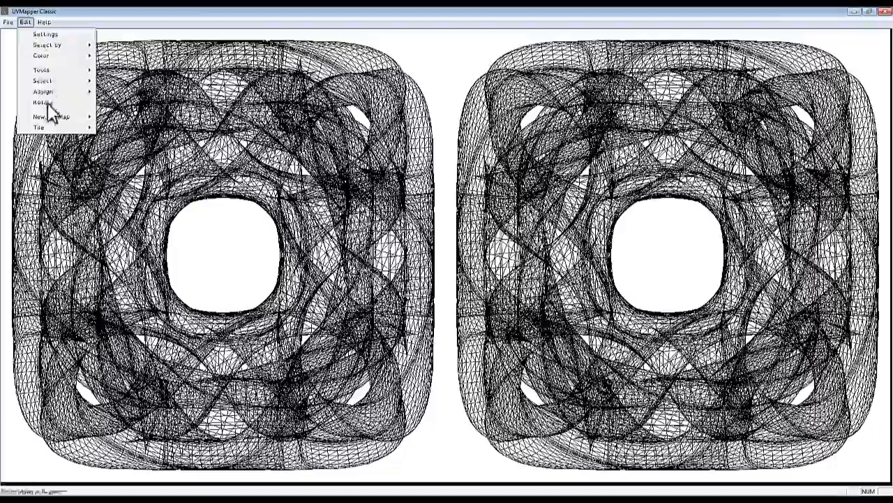
pyautogui.moveTo(53, 118)
pyautogui.click(116, 124)
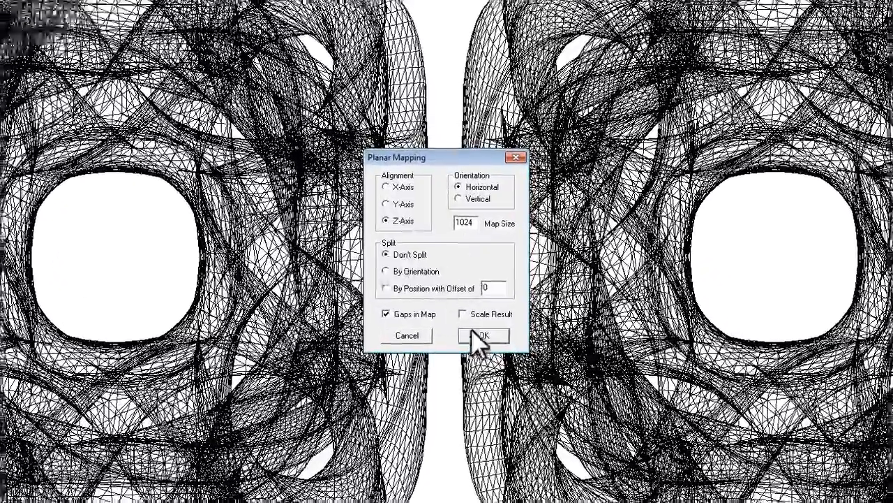
pyautogui.click(475, 335)
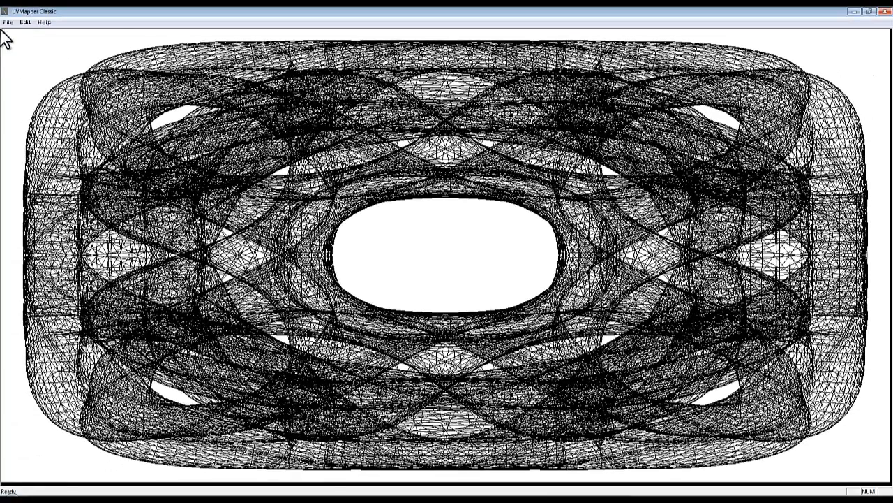
# Save the remapped model over the existing CubeTwistedPortedLoop1.obj in the +grab this folder
pyautogui.click(8, 21)
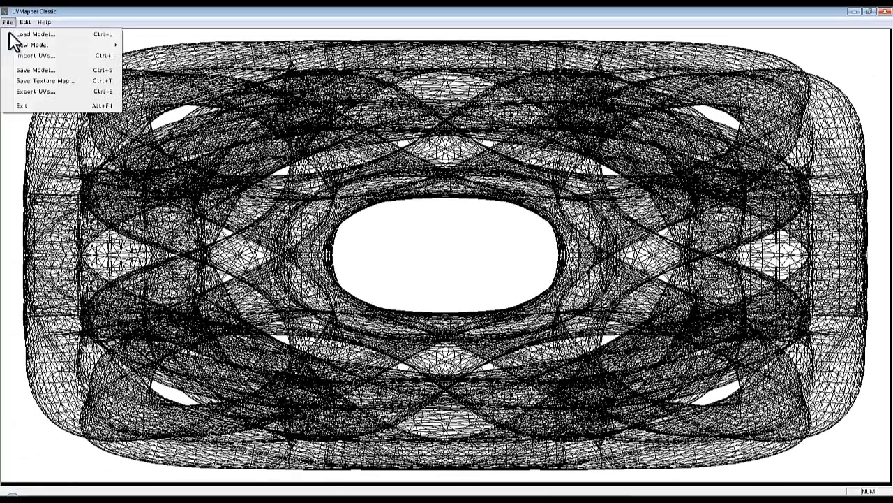
pyautogui.click(35, 71)
pyautogui.click(495, 192)
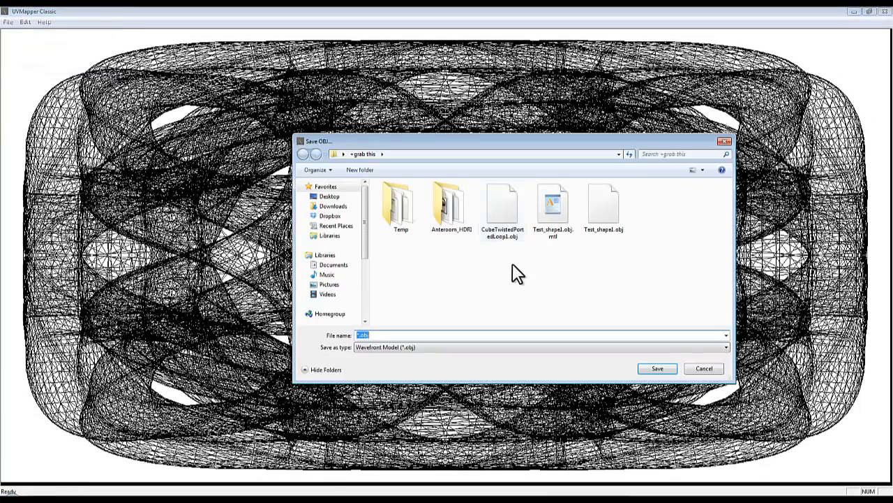
pyautogui.click(504, 230)
pyautogui.click(662, 371)
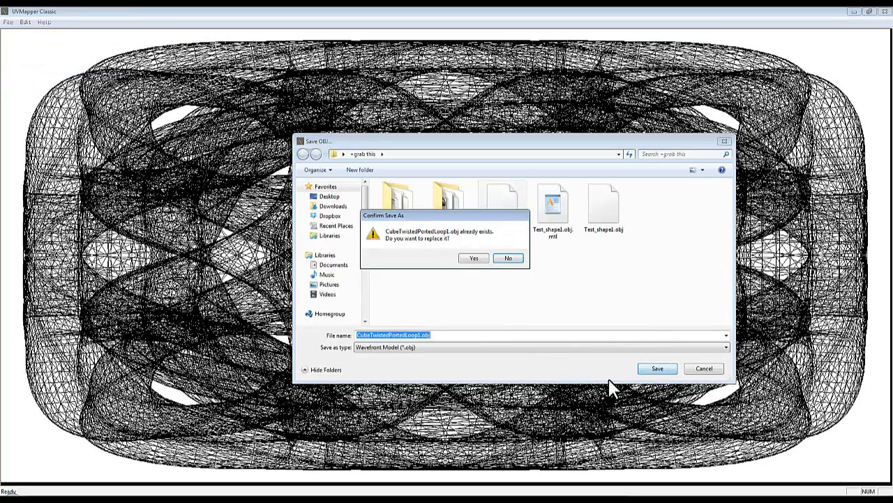
pyautogui.click(470, 258)
# Switch to the new Bryce scene and import CubeTwistedPortedLoop1.obj from the +grab this folder
pyautogui.click(590, 483)
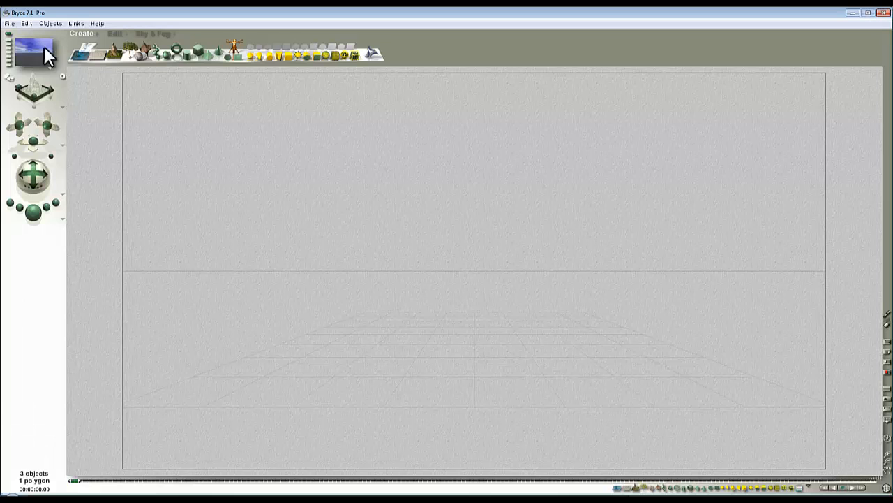
pyautogui.click(9, 23)
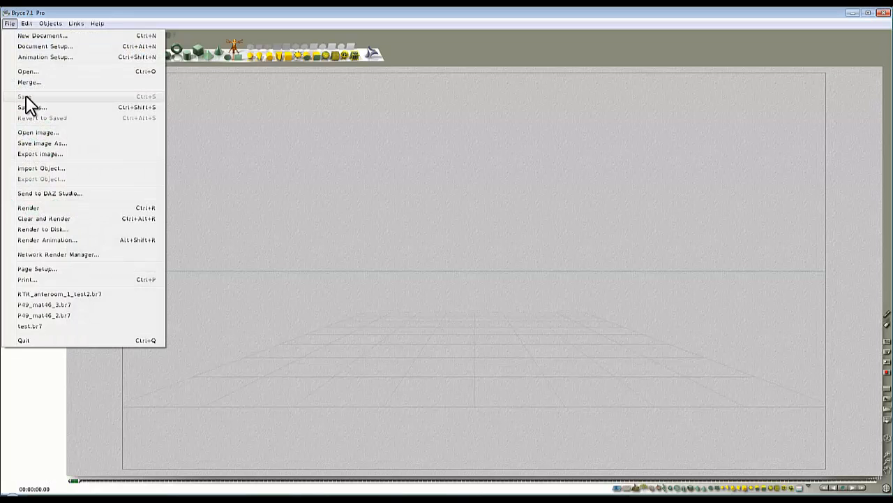
pyautogui.click(41, 168)
pyautogui.click(441, 255)
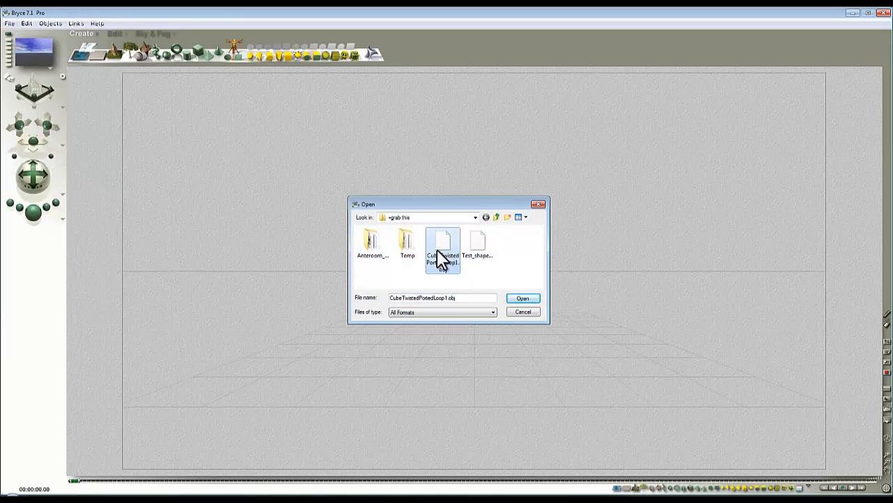
pyautogui.click(524, 298)
pyautogui.click(482, 285)
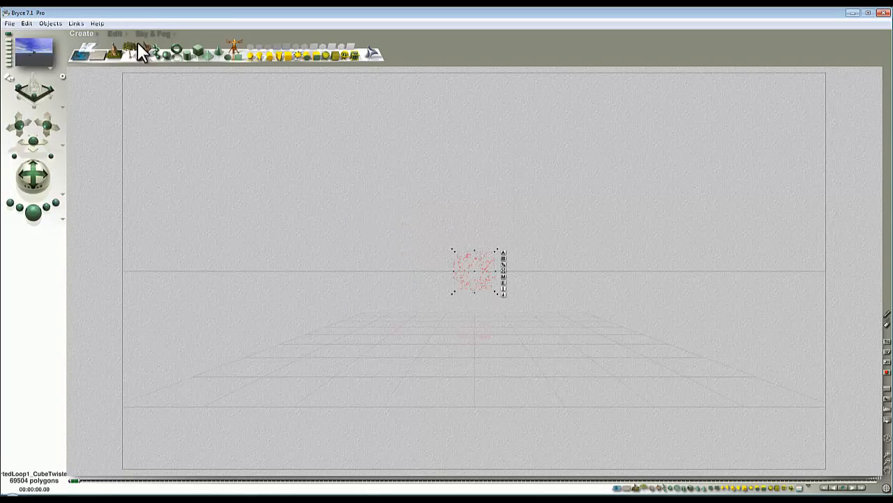
# Enlarge the imported object to about four times its size and turn the camera to view it at an angle
pyautogui.click(113, 35)
pyautogui.moveTo(112, 52); pyautogui.dragTo(577, 271)
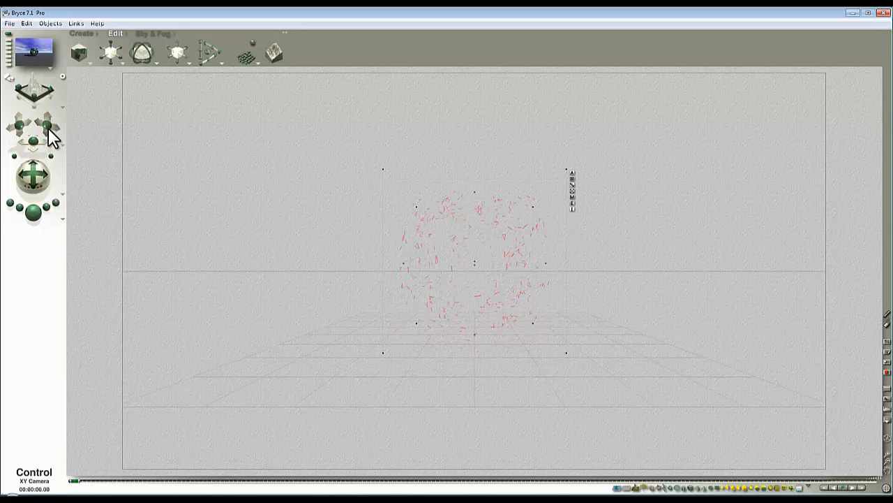
pyautogui.moveTo(54, 135); pyautogui.dragTo(51, 125)
pyautogui.moveTo(46, 188); pyautogui.dragTo(109, 187)
# Load test.jpg as a picture texture for the object's diffuse colour, using Parametric mapping, and accept the material
pyautogui.click(595, 225)
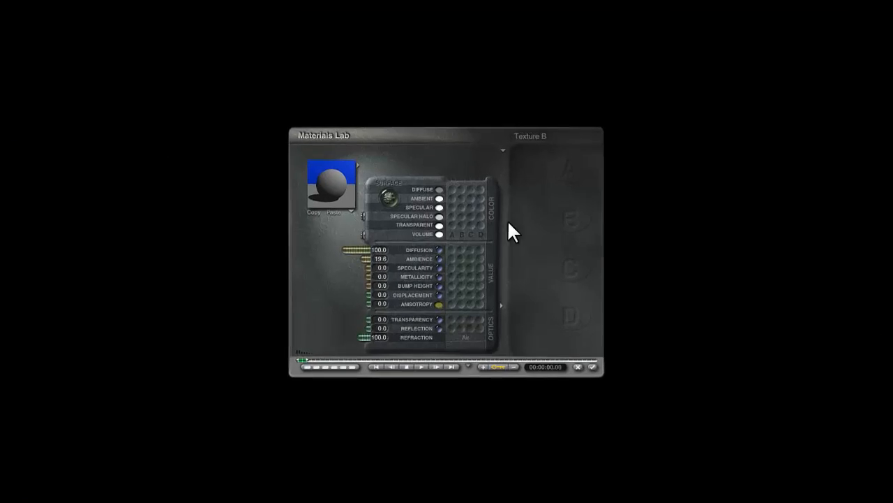
pyautogui.click(568, 131)
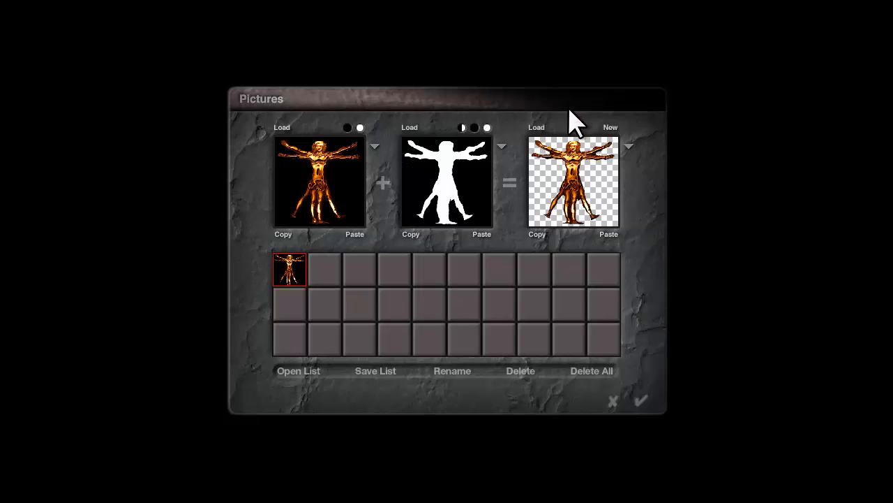
pyautogui.click(329, 271)
pyautogui.click(492, 255)
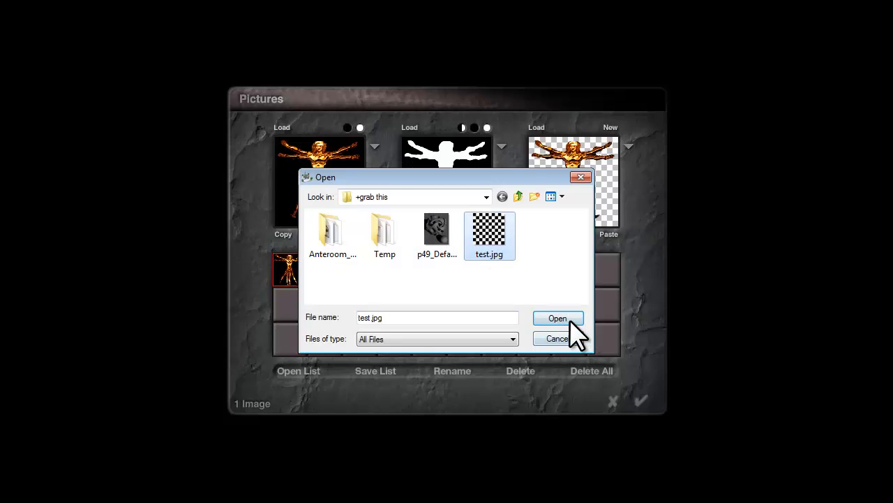
pyautogui.click(566, 321)
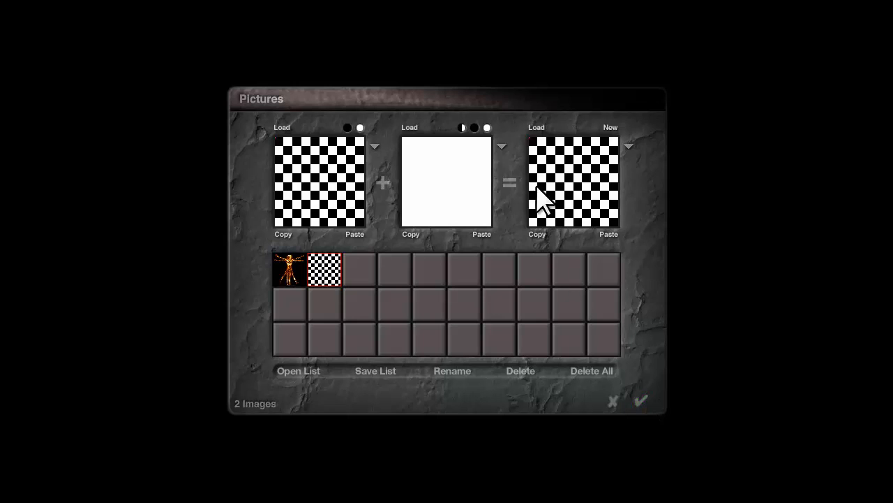
pyautogui.click(641, 400)
pyautogui.click(652, 414)
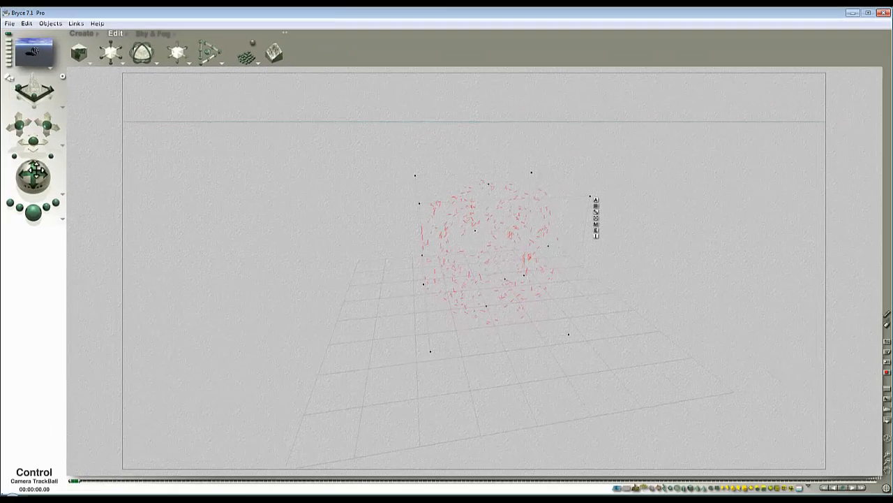
# Reframe the object from a closer, higher camera angle and render the scene
pyautogui.moveTo(35, 145); pyautogui.dragTo(51, 133)
pyautogui.moveTo(36, 174); pyautogui.dragTo(58, 158)
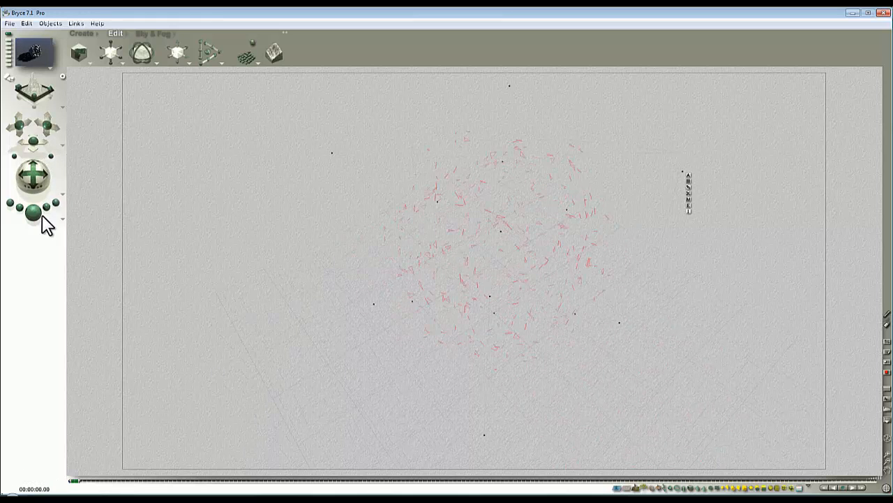
pyautogui.click(39, 214)
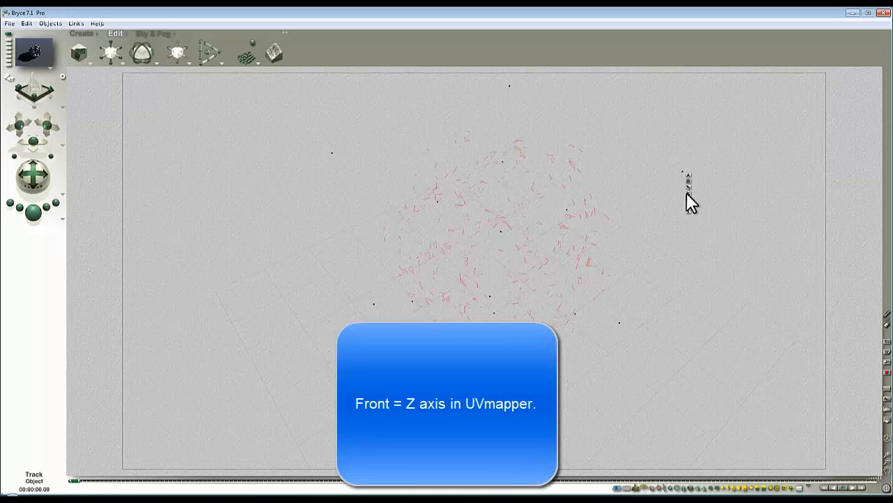
# Set the material's ambience to 0, accept the material and render the object
pyautogui.click(688, 197)
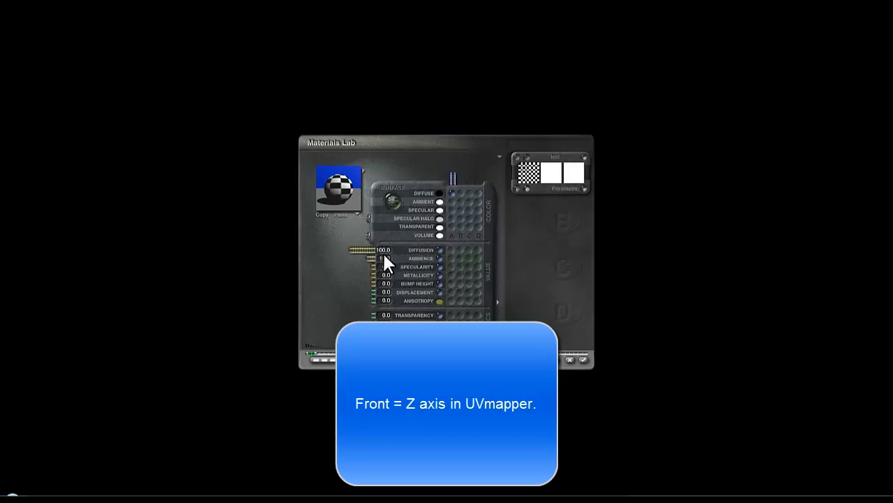
pyautogui.click(583, 360)
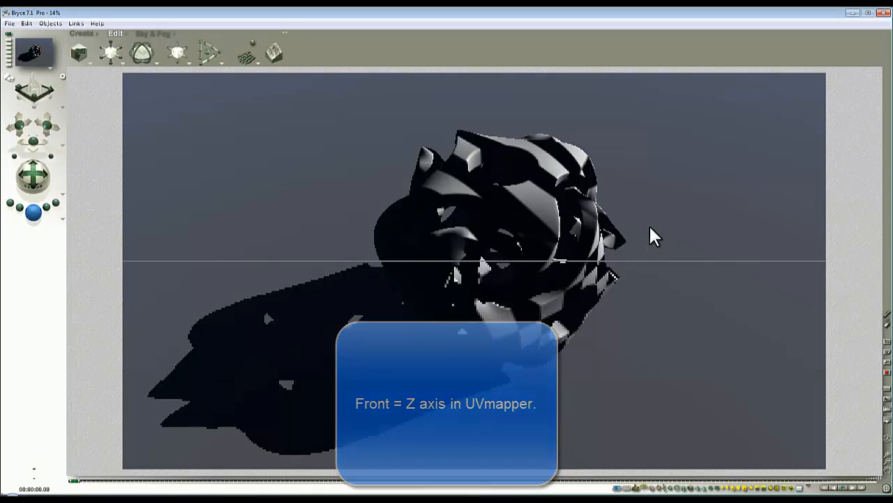
pyautogui.click(648, 218)
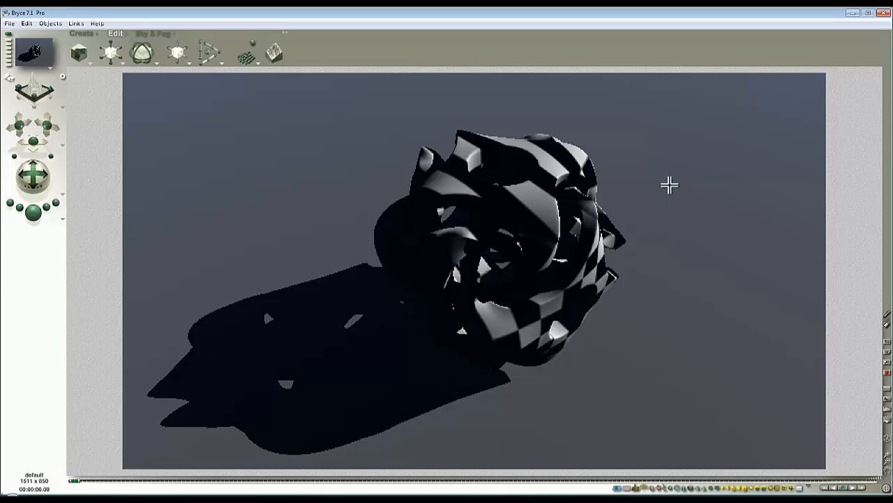
# Set the checker texture's mapping mode to Object Cubic, accept the material and render the scene
pyautogui.click(677, 199)
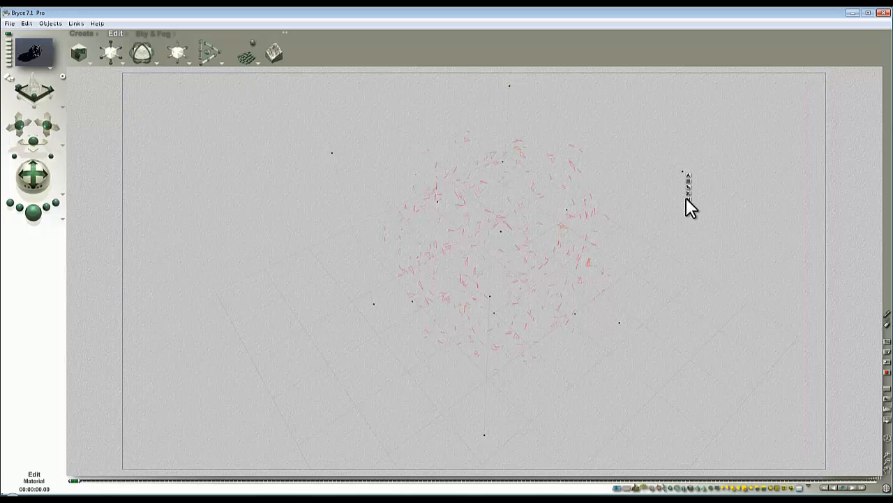
pyautogui.click(688, 199)
pyautogui.click(656, 159)
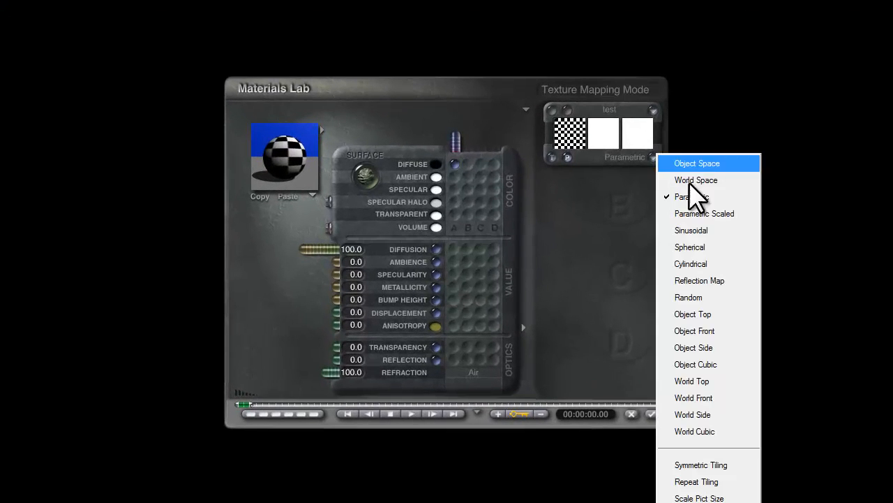
pyautogui.click(709, 365)
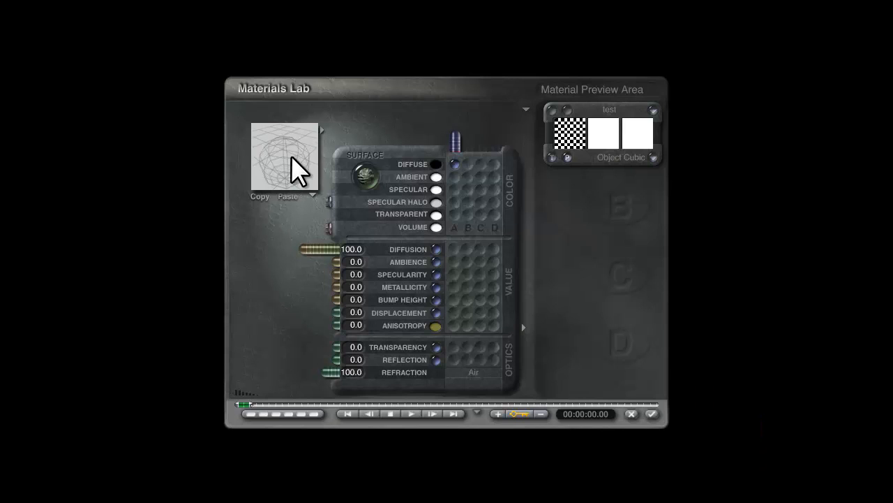
pyautogui.click(652, 414)
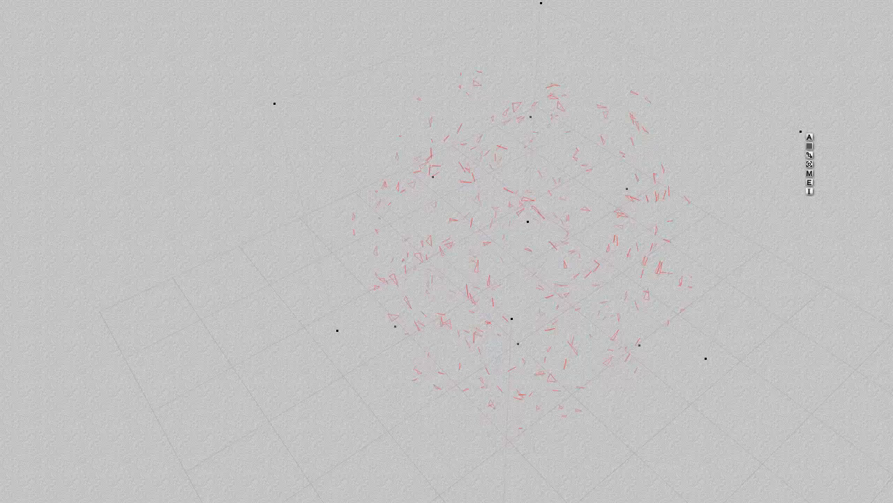
pyautogui.hotkey('ctrl', 'r')
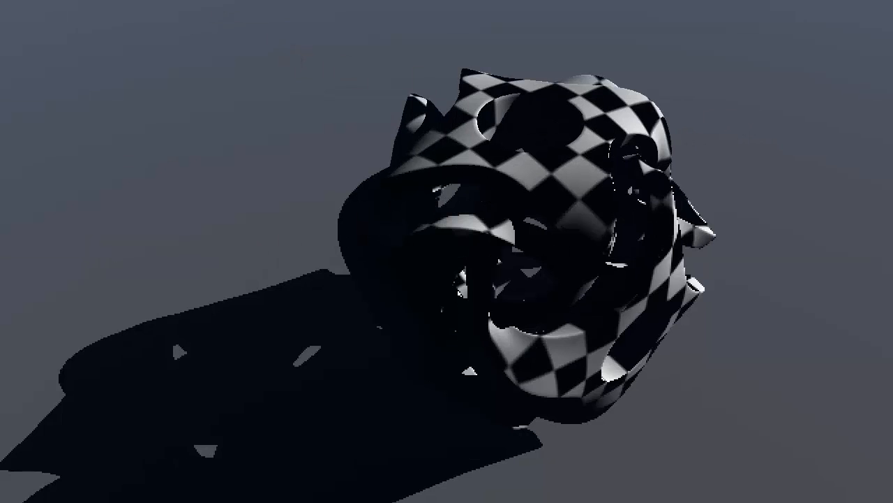
# Render the object again to view the Object Cubic checker mapping and return to the wireframe view
pyautogui.press('Escape')
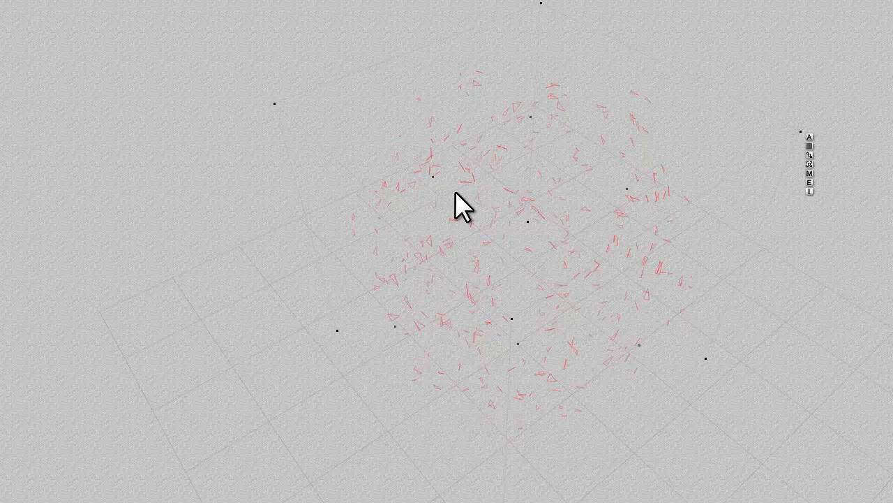
pyautogui.hotkey('ctrl', 'r')
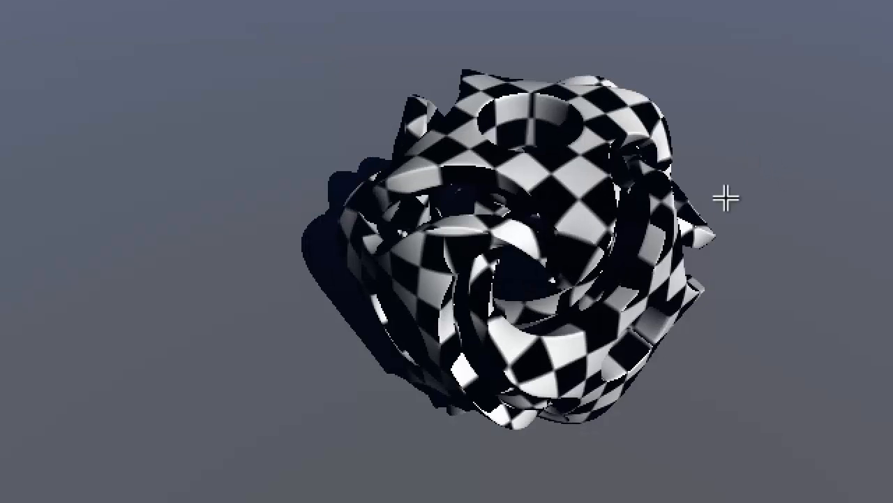
pyautogui.press('Escape')
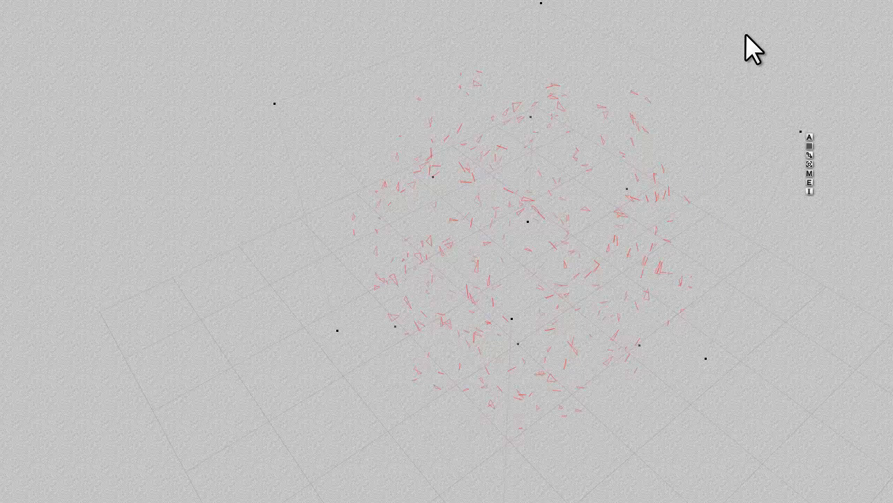
# Set the checker texture's mapping mode to Spherical and accept the material
pyautogui.click(810, 173)
pyautogui.click(656, 158)
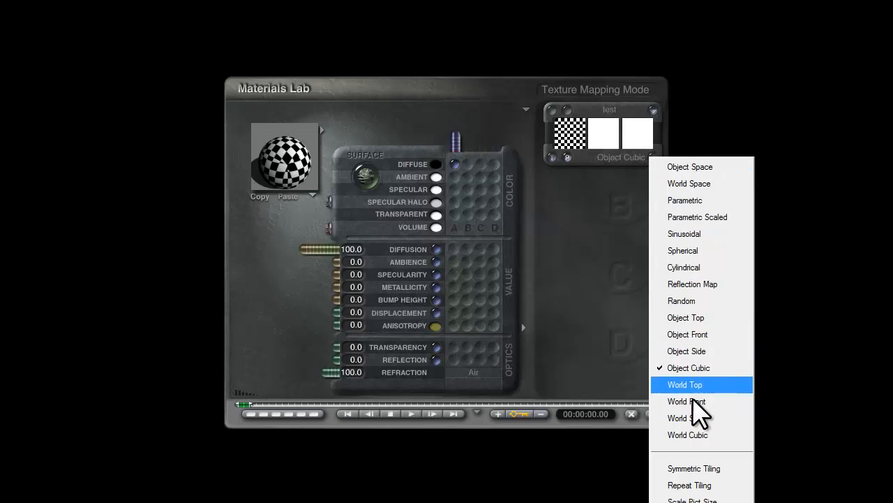
pyautogui.click(701, 200)
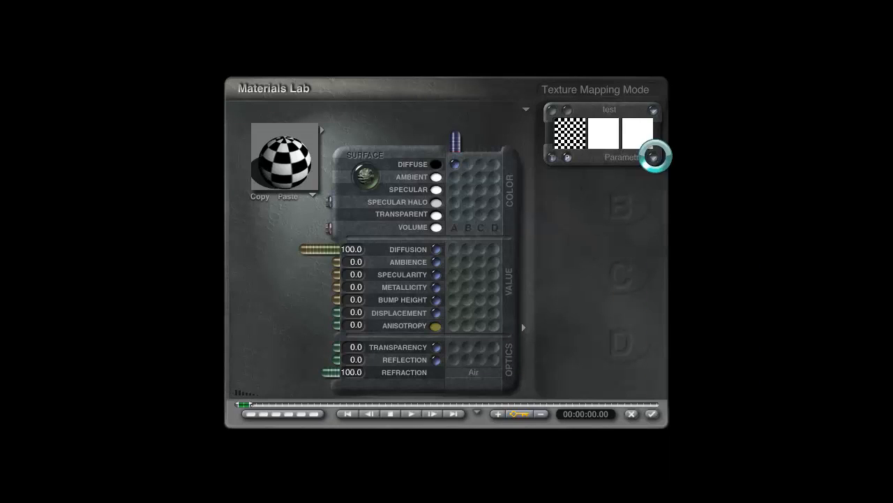
pyautogui.click(655, 157)
pyautogui.click(695, 250)
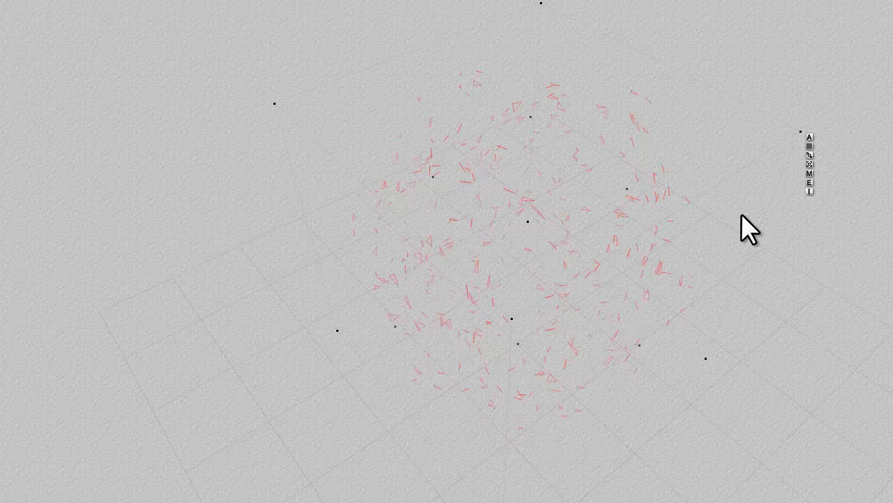
# Set the checker texture's X and Y scale to 5.9 %, accept the material and render the object
pyautogui.click(810, 174)
pyautogui.click(552, 115)
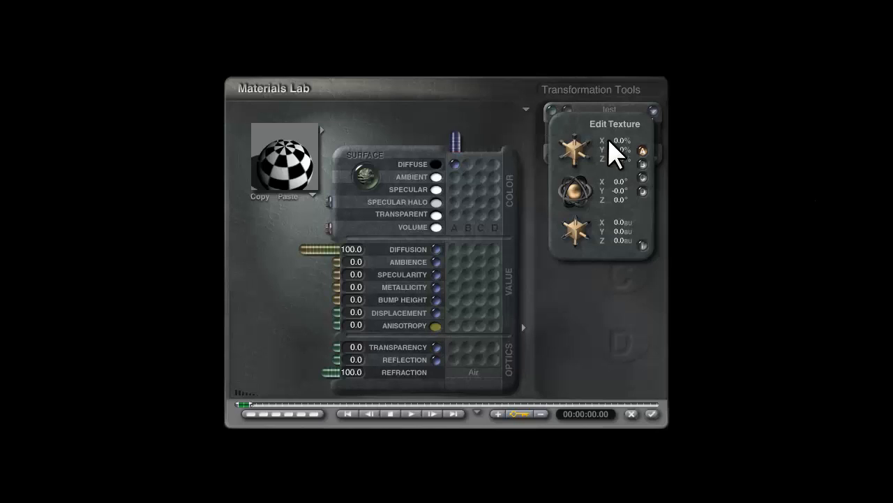
pyautogui.click(613, 141)
pyautogui.write('5.9')
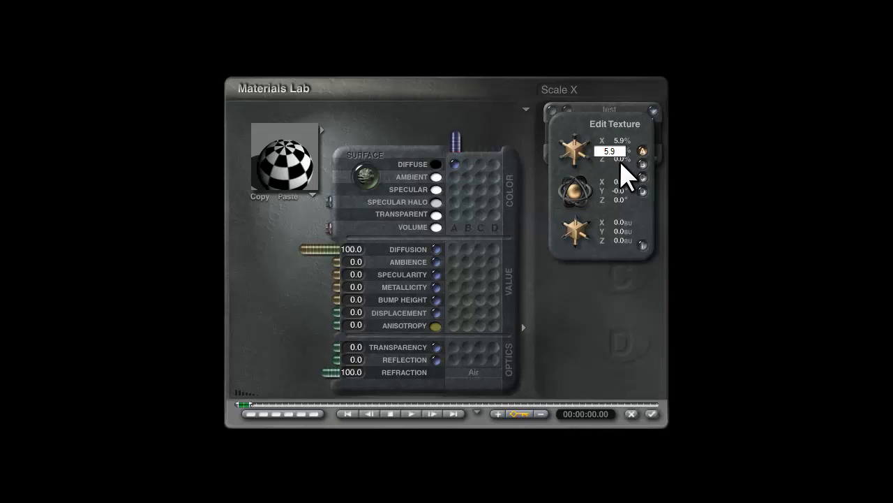
pyautogui.press('Return')
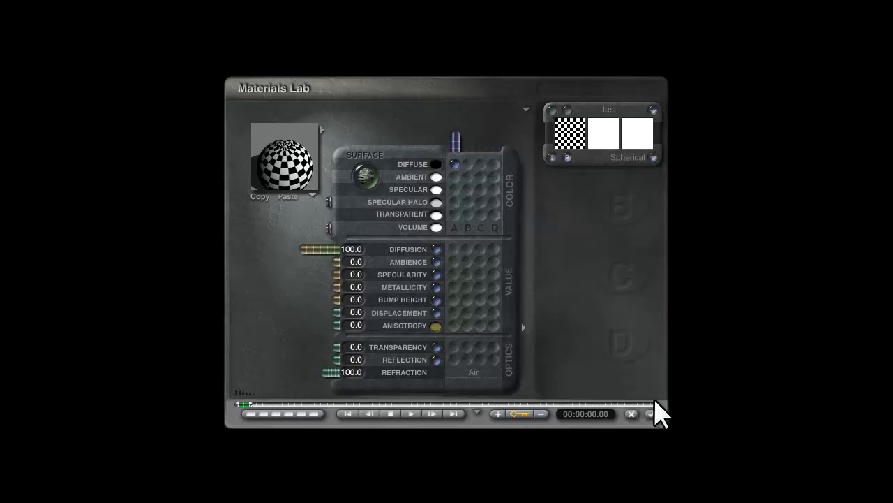
pyautogui.click(652, 414)
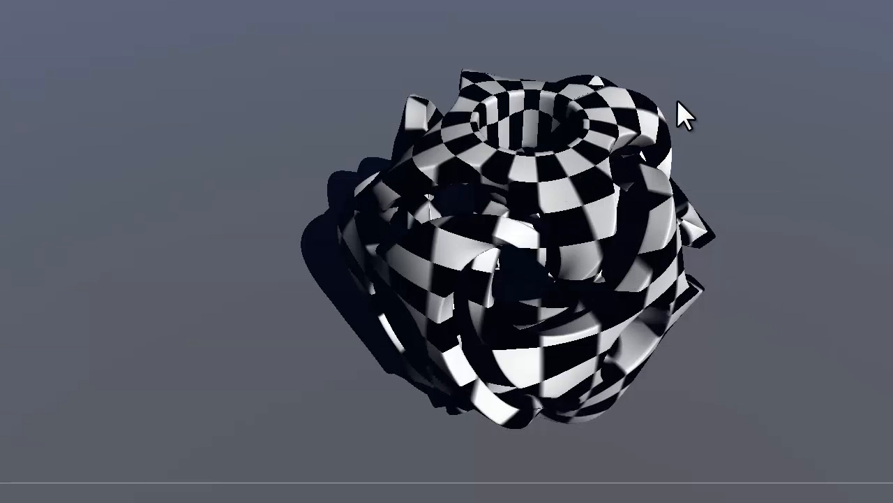
pyautogui.press('Escape')
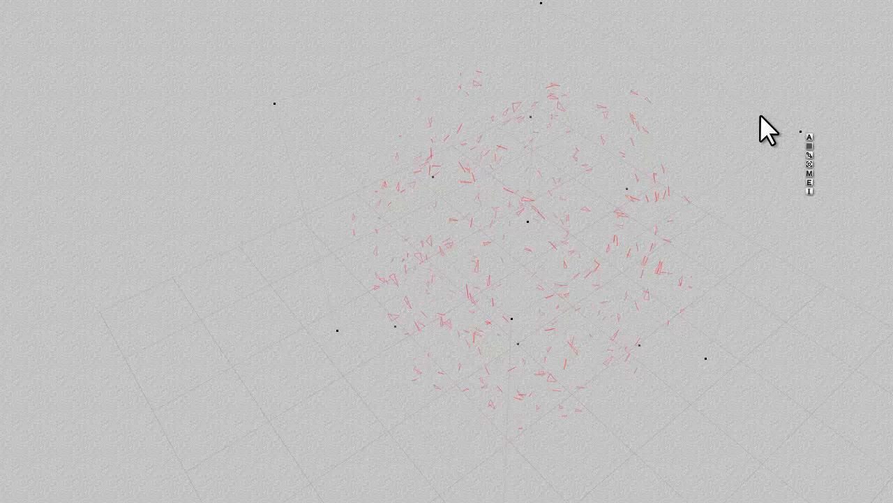